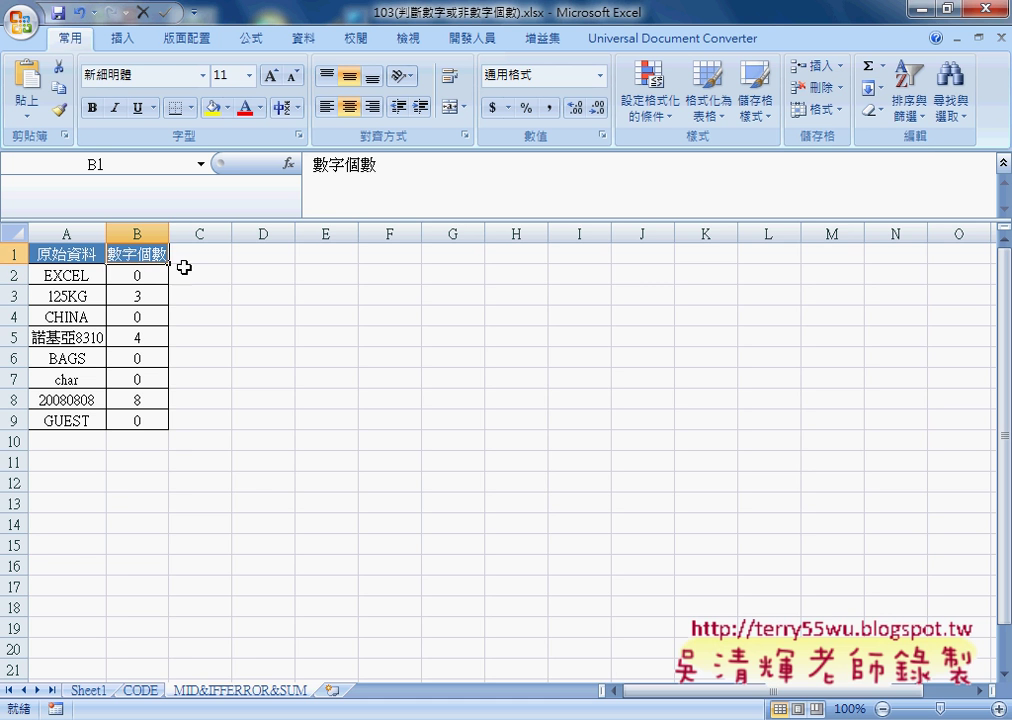
Step: Widen column B and copy the 數字個數 header from B1 into C1
drag(168, 233, 178, 233)
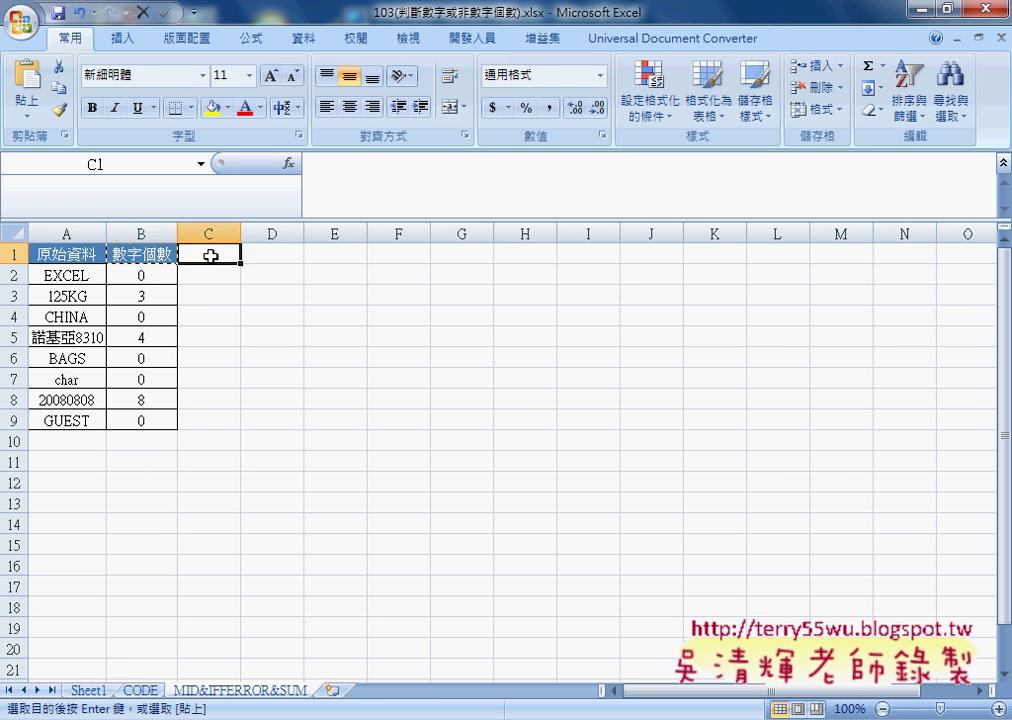
double_click(208, 255)
key(Left)
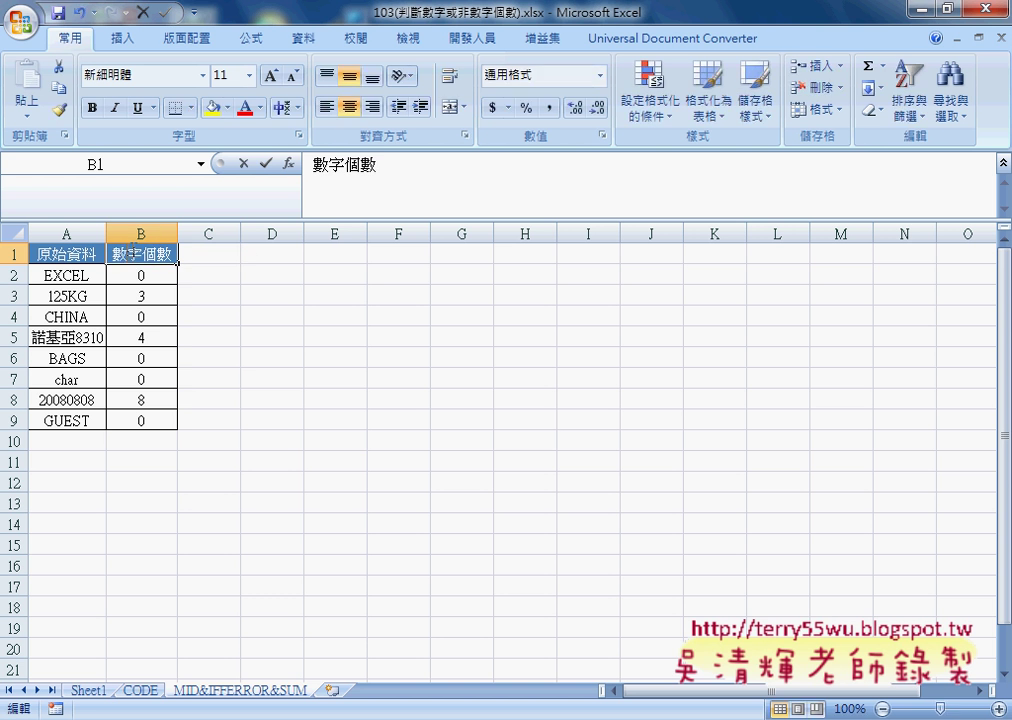
key(F2)
key(ctrl+c)
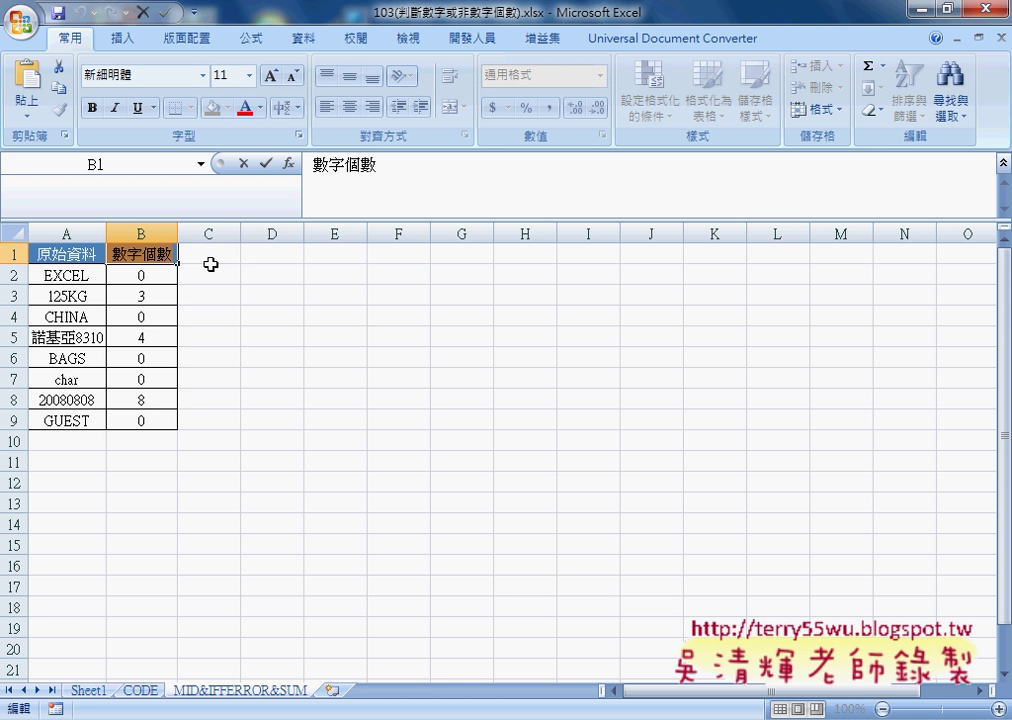
double_click(217, 257)
key(ctrl+v)
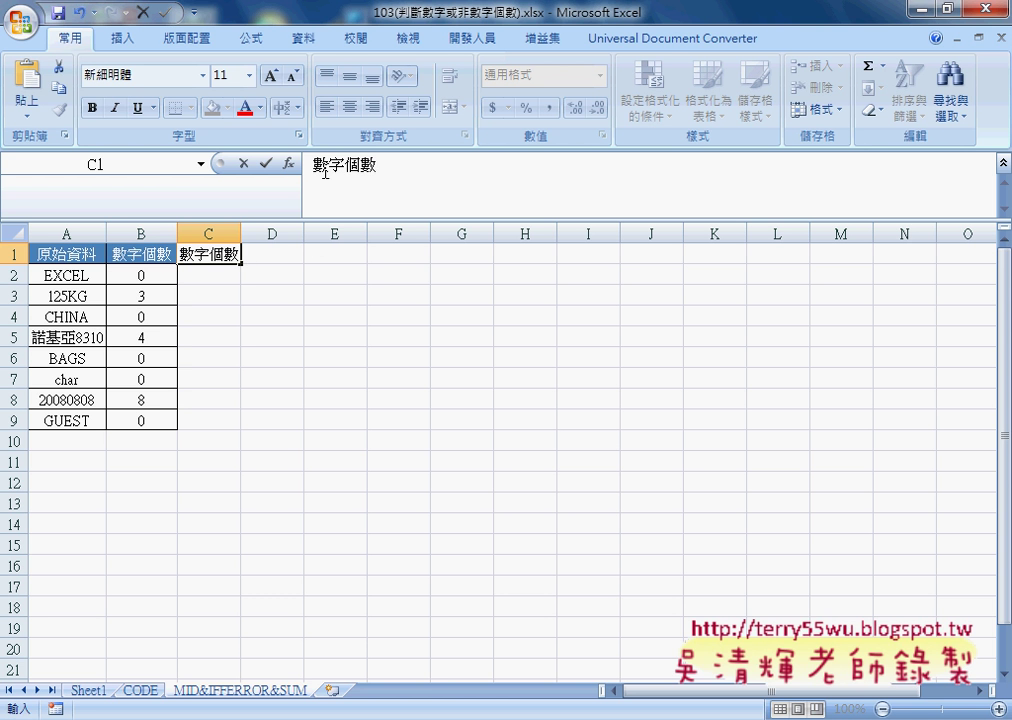
Step: Prefix the C1 header with 非 to read 非數字個數 and auto-fit column C
click(313, 165)
key(ctrl+alt+comma)
text(非)
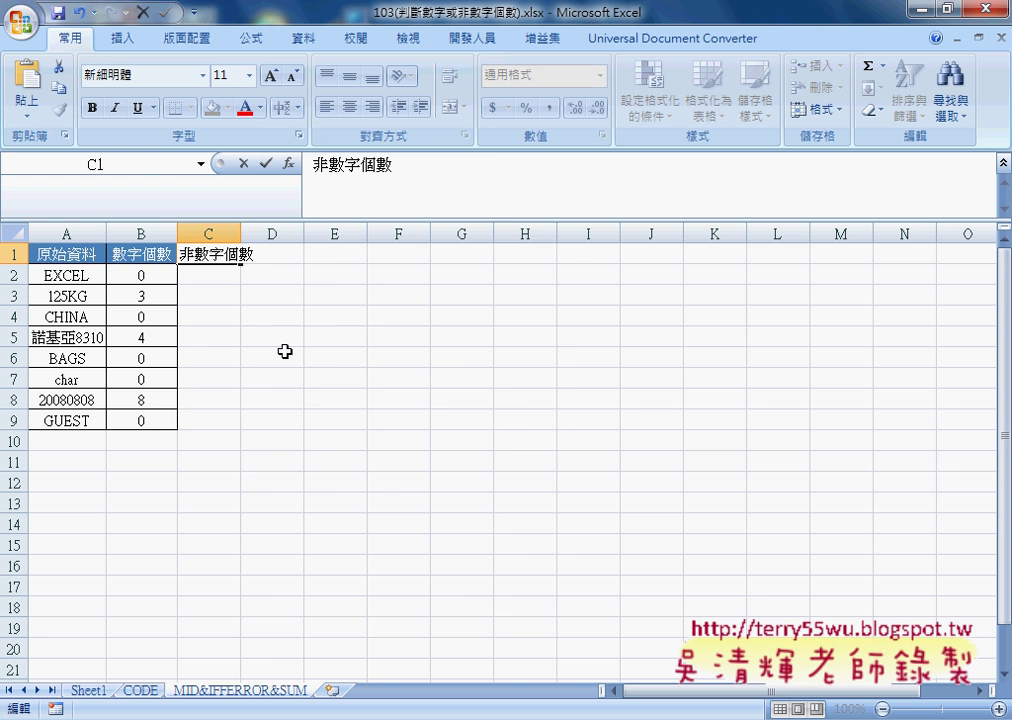
click(266, 163)
double_click(241, 233)
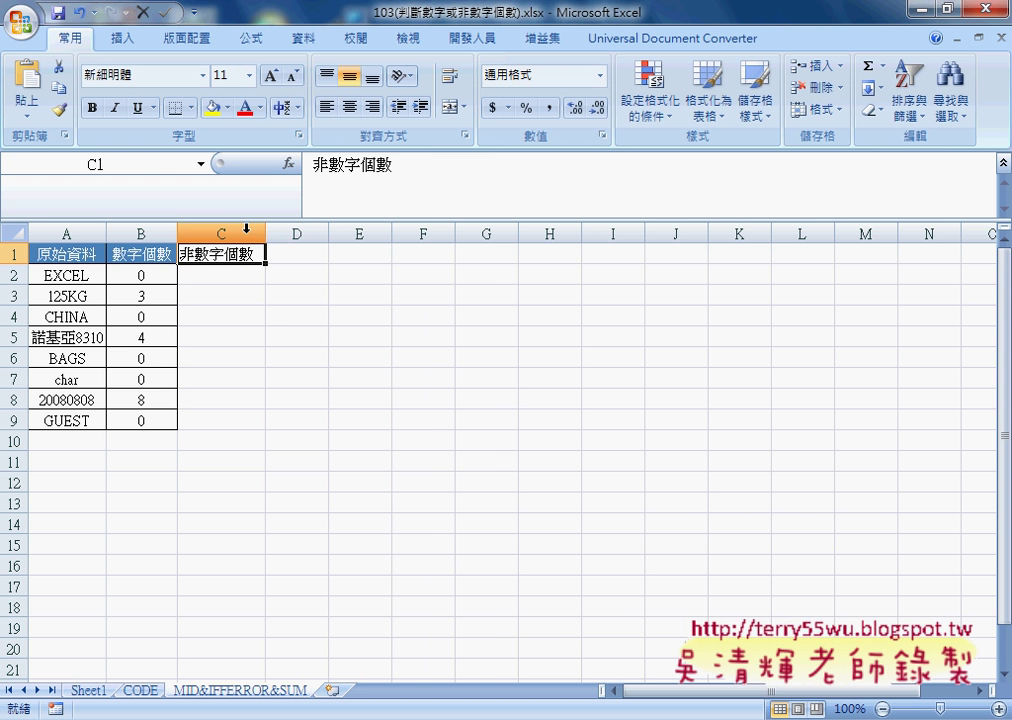
click(145, 276)
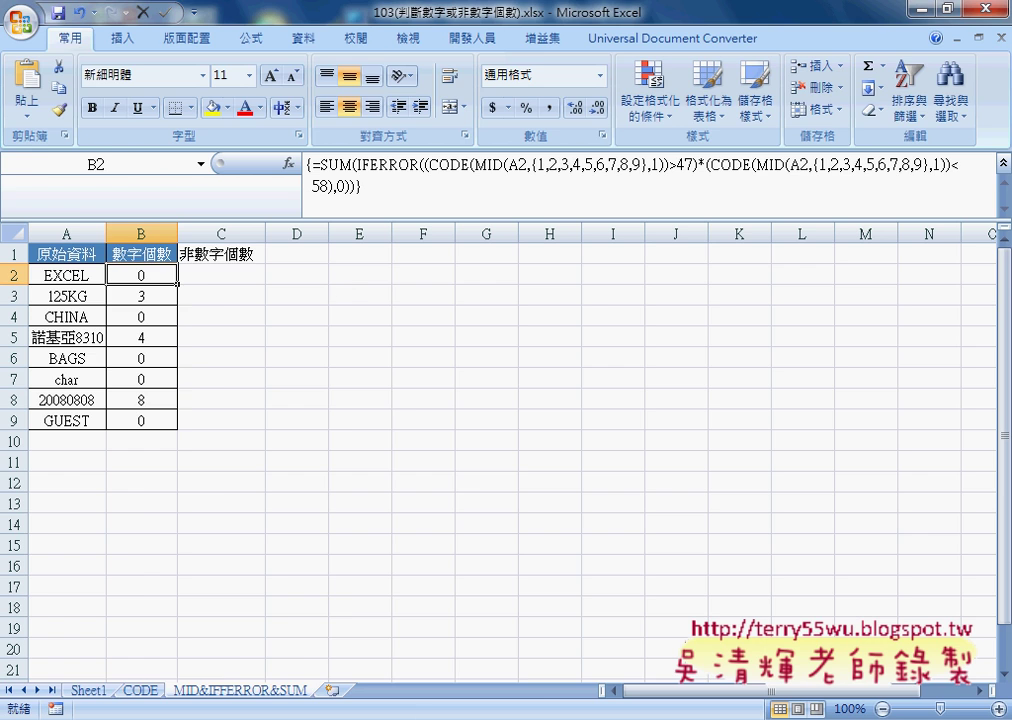
Step: Switch to the Google Docs notes and scroll up to the ASCII table
mouse_move(392, 712)
click(402, 668)
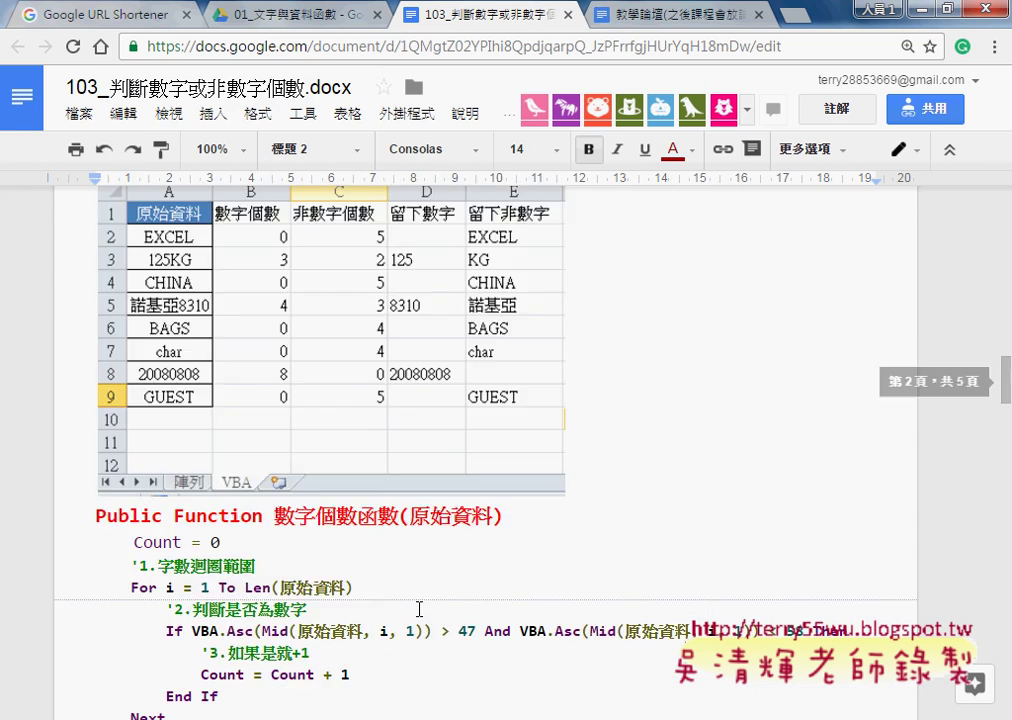
scroll(417, 608, up, 10)
scroll(417, 608, up, 2)
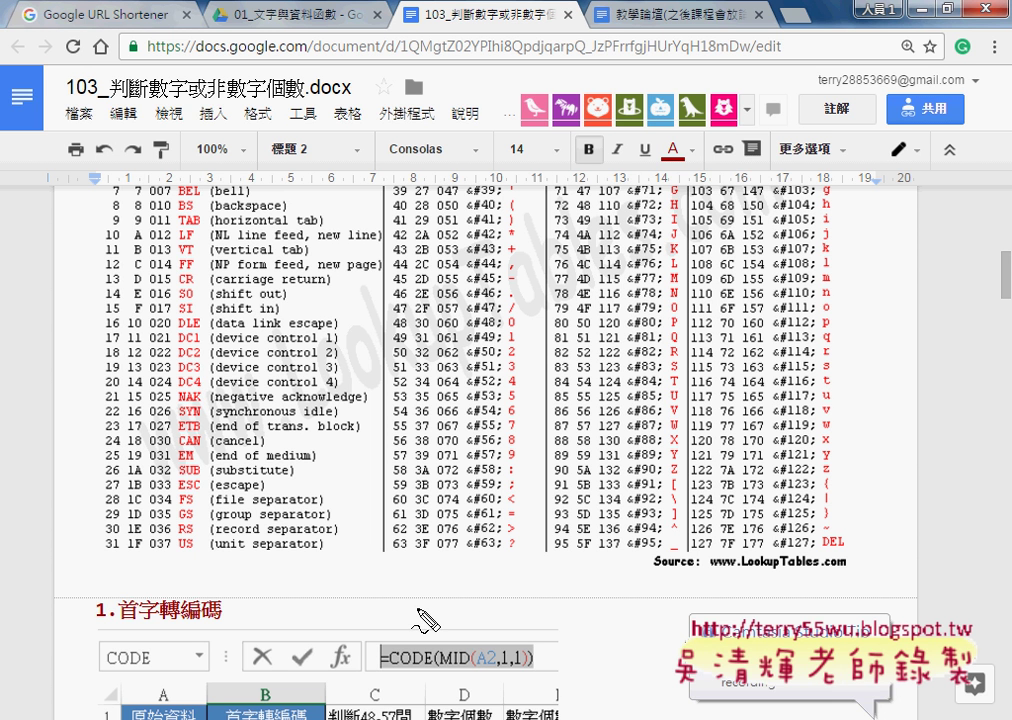
Step: Draw red pen marks above code 48 and below code 57, and circle 48
mouse_move(410, 319)
mouse_down()
mouse_move(555, 319)
mouse_move(530, 247)
mouse_up()
drag(519, 263, 542, 263)
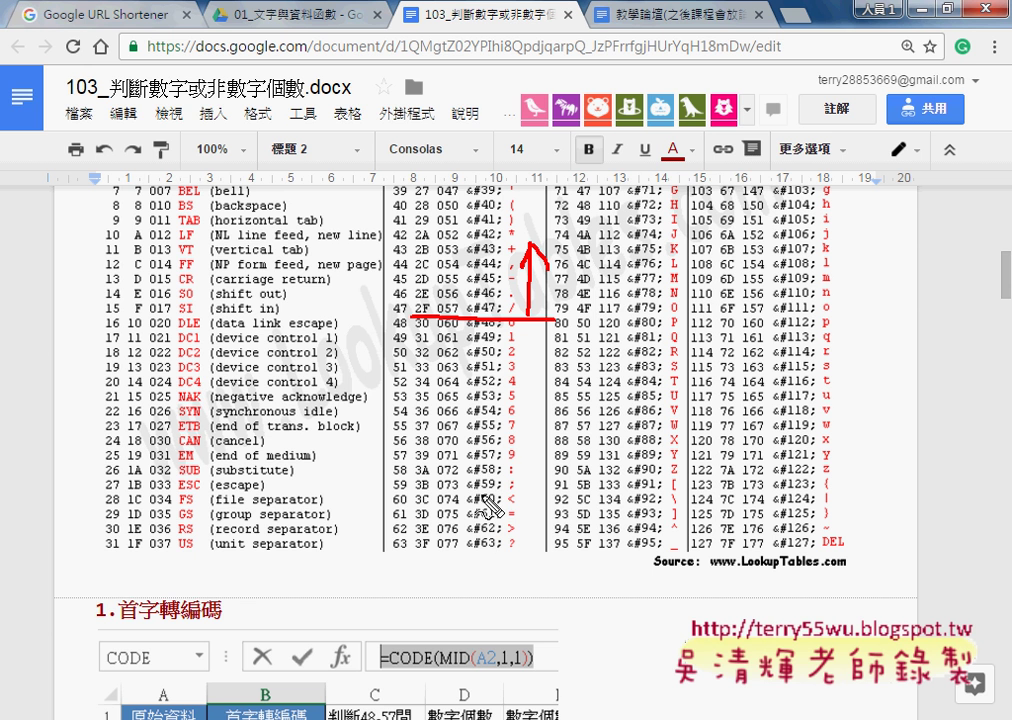
mouse_move(464, 462)
mouse_down()
mouse_move(547, 462)
mouse_move(518, 498)
mouse_move(540, 499)
mouse_up()
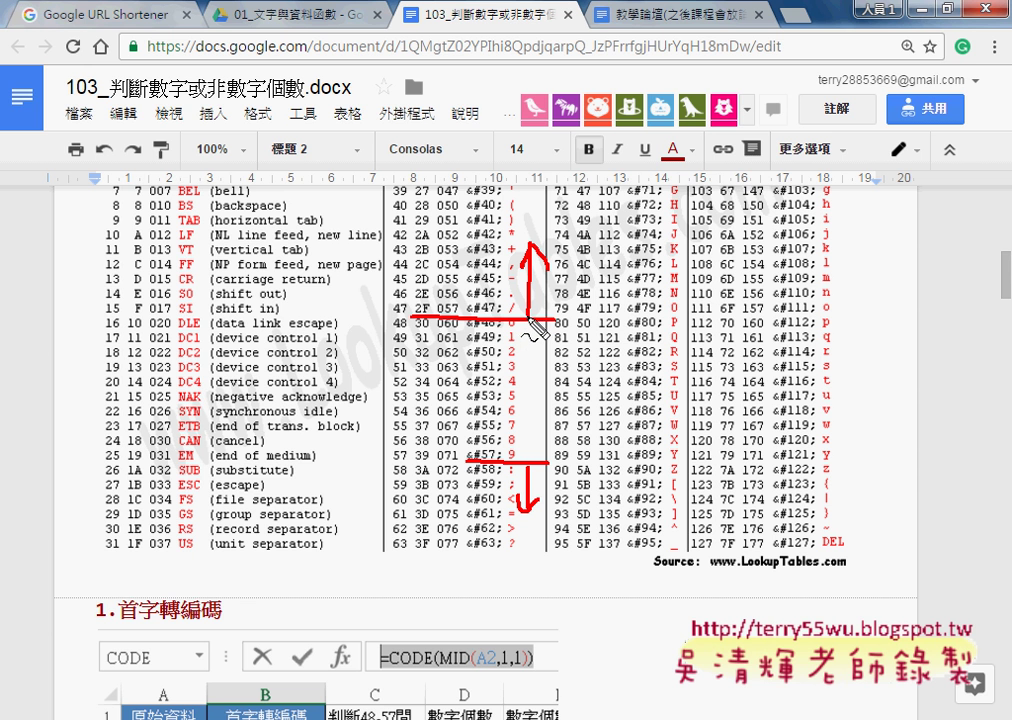
drag(404, 318, 394, 332)
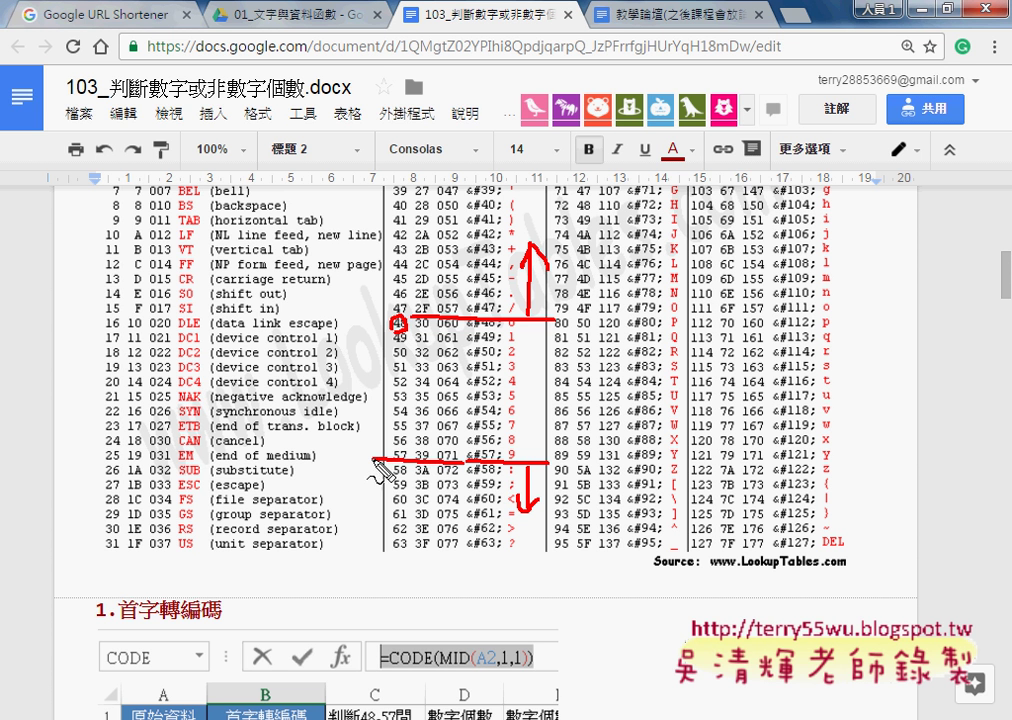
Step: Circle code 57, add arrow and asterisk marks by the digit rows, then clear all annotations
mouse_move(373, 459)
mouse_down()
mouse_move(405, 457)
mouse_move(398, 472)
mouse_up()
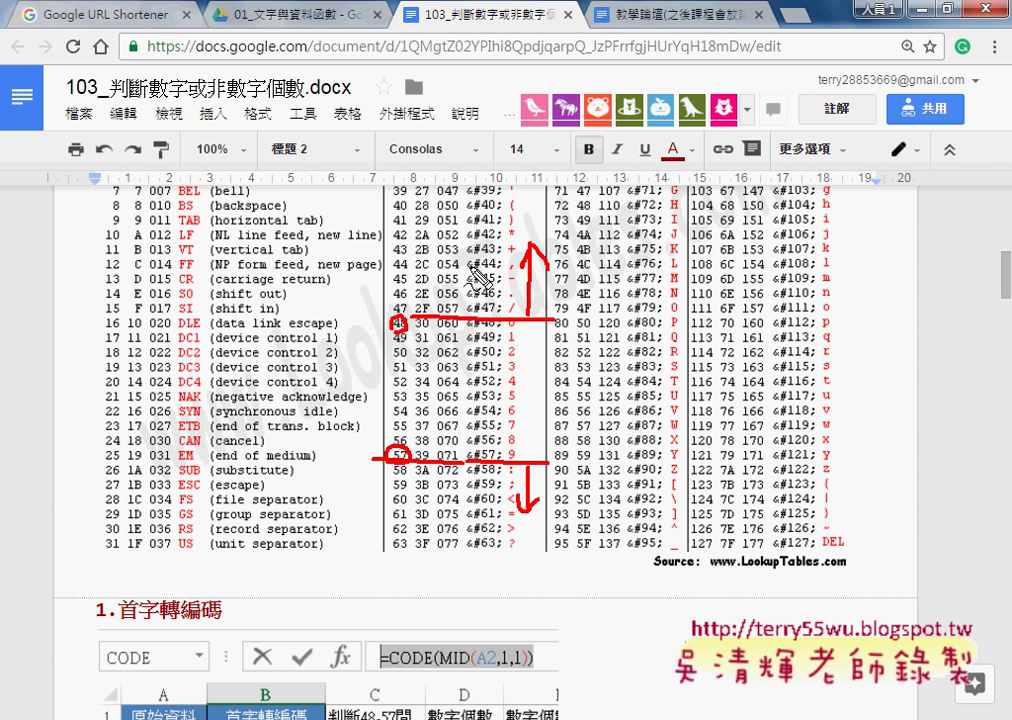
drag(452, 240, 452, 298)
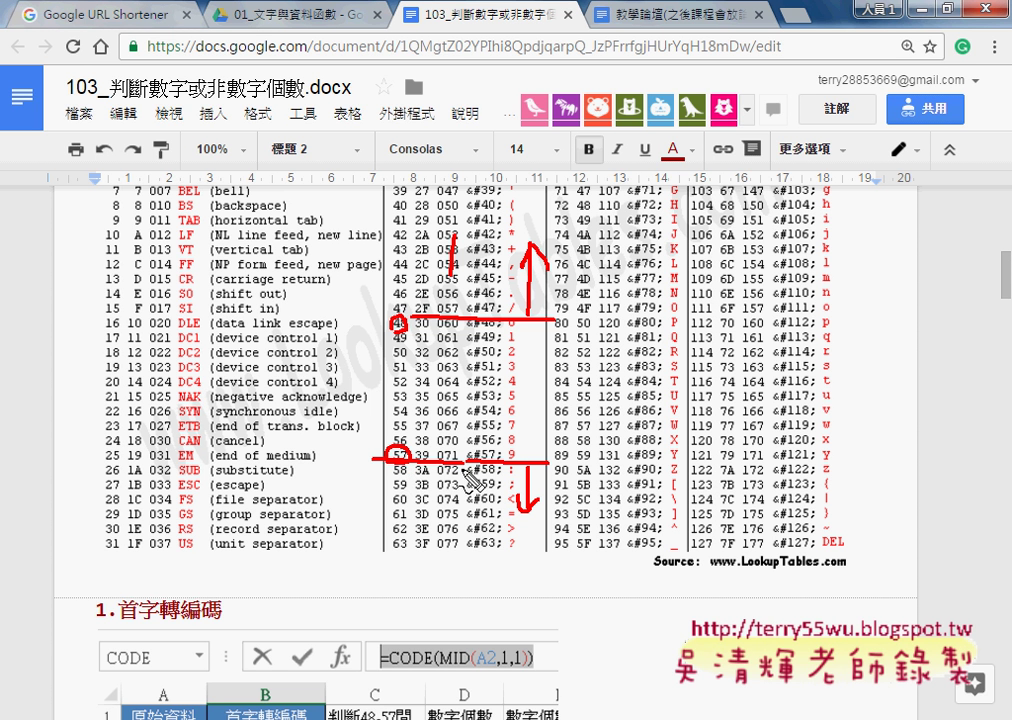
mouse_move(531, 370)
mouse_down()
mouse_move(532, 410)
mouse_move(545, 397)
mouse_up()
drag(545, 372, 521, 397)
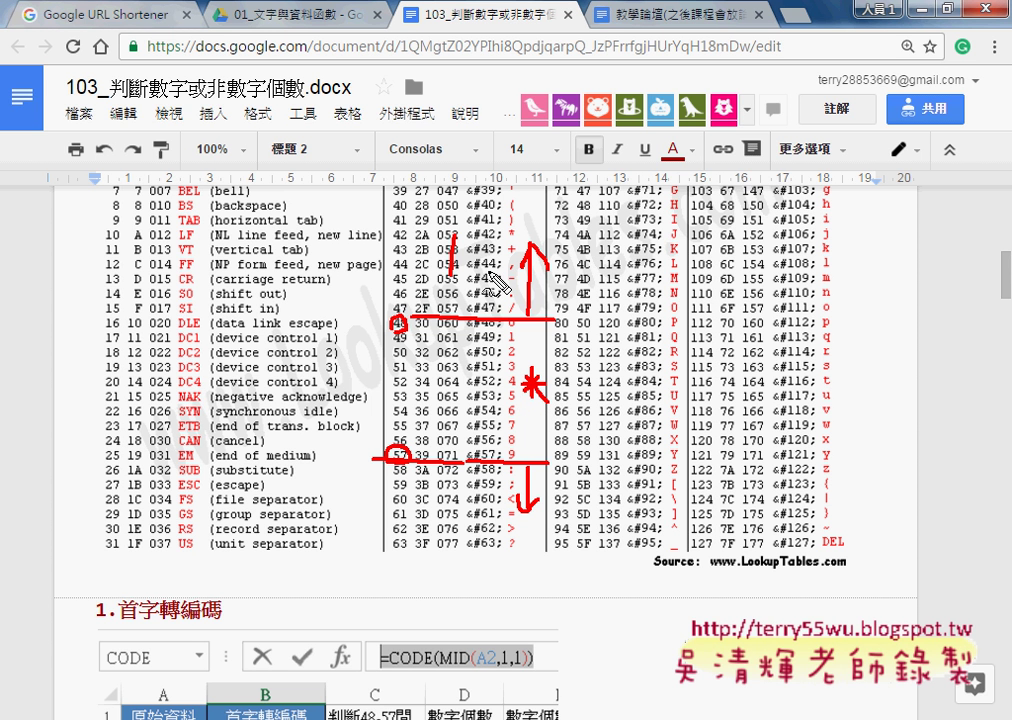
mouse_move(532, 198)
mouse_down()
mouse_move(532, 245)
mouse_move(548, 212)
mouse_up()
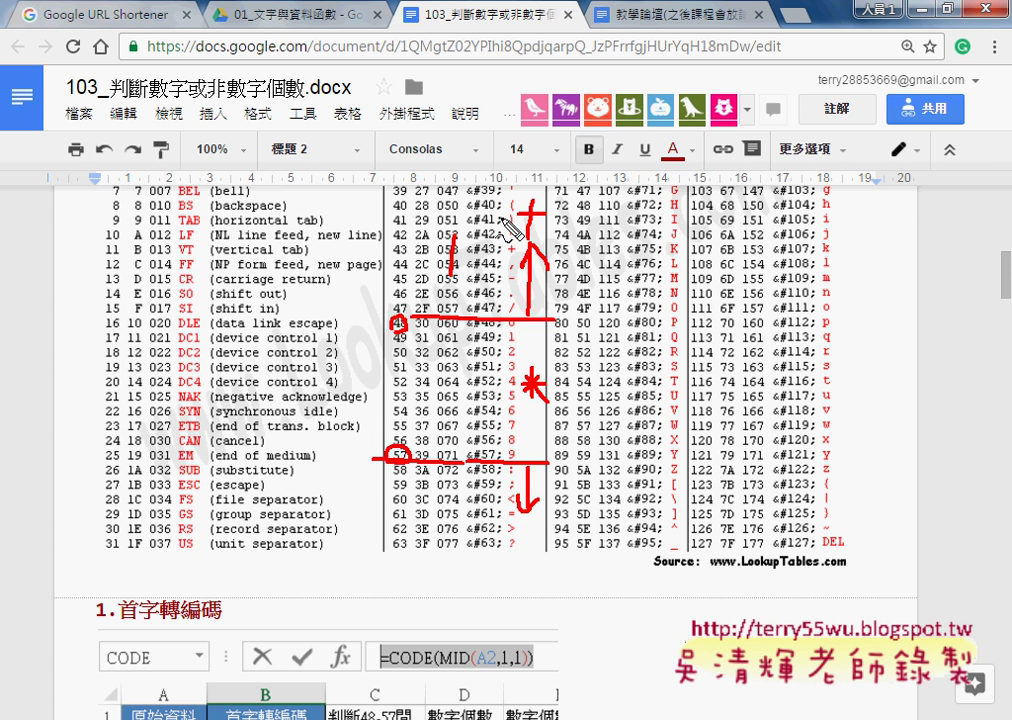
key(Escape)
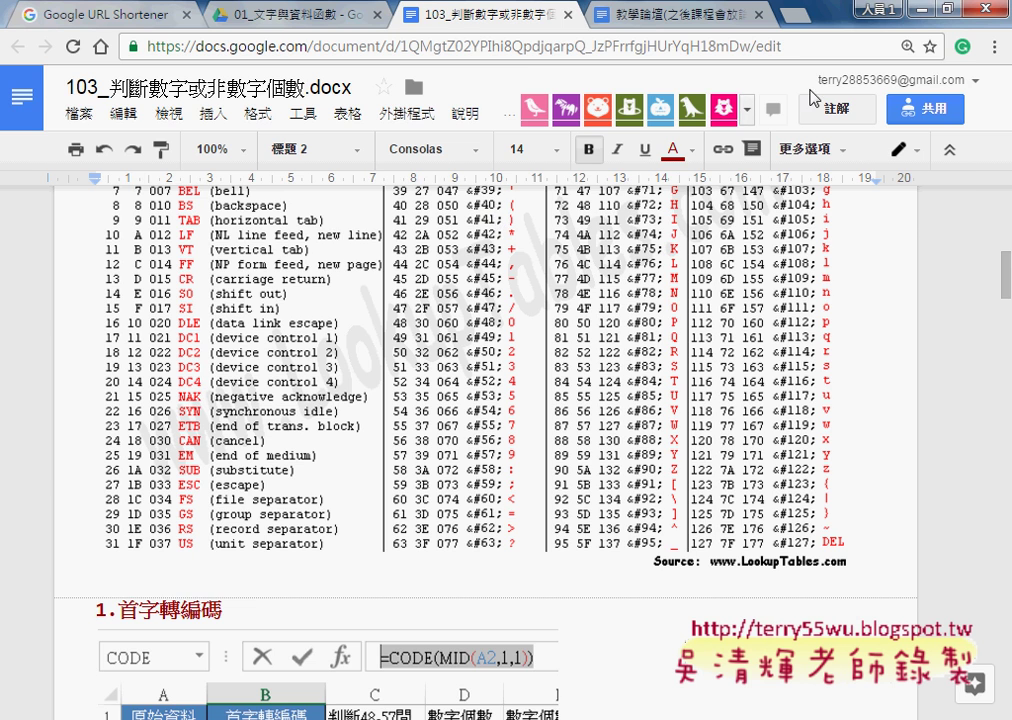
key(alt+Tab)
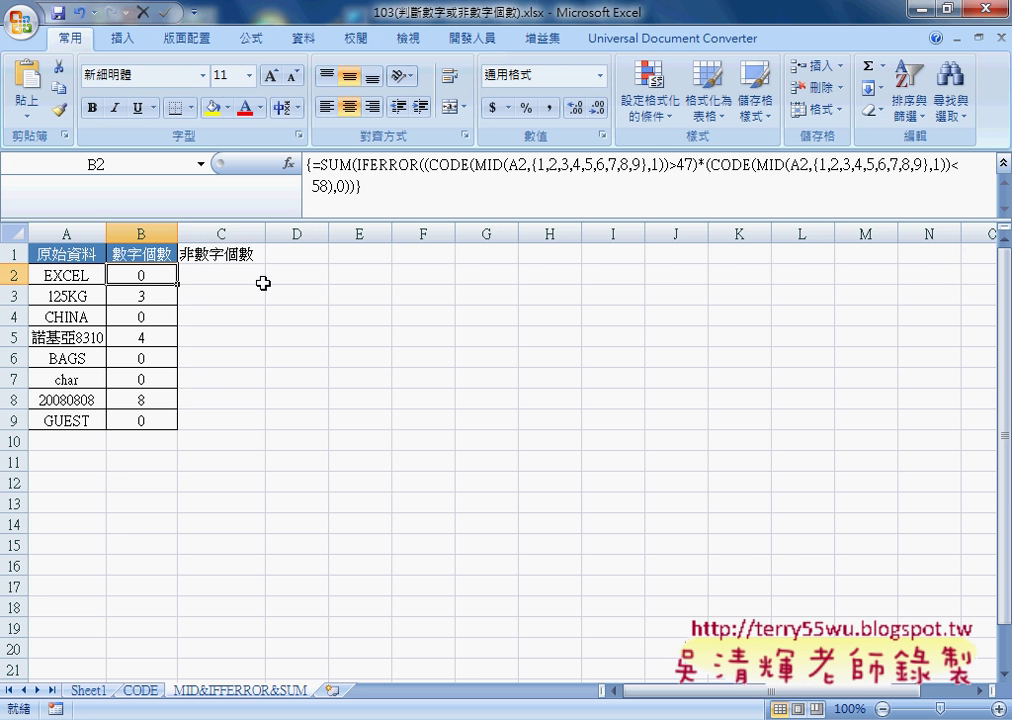
Step: Copy B2's SUM(IFERROR(CODE(MID…))) array formula and paste it into C2's formula bar
click(367, 185)
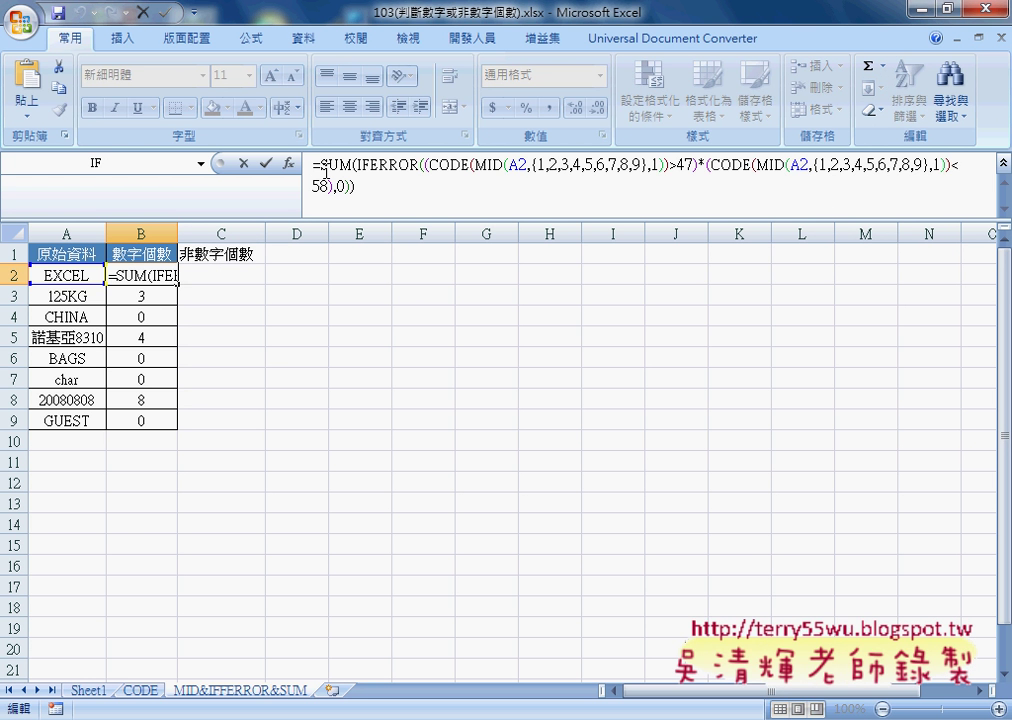
key(ctrl+shift+Home)
key(ctrl+c)
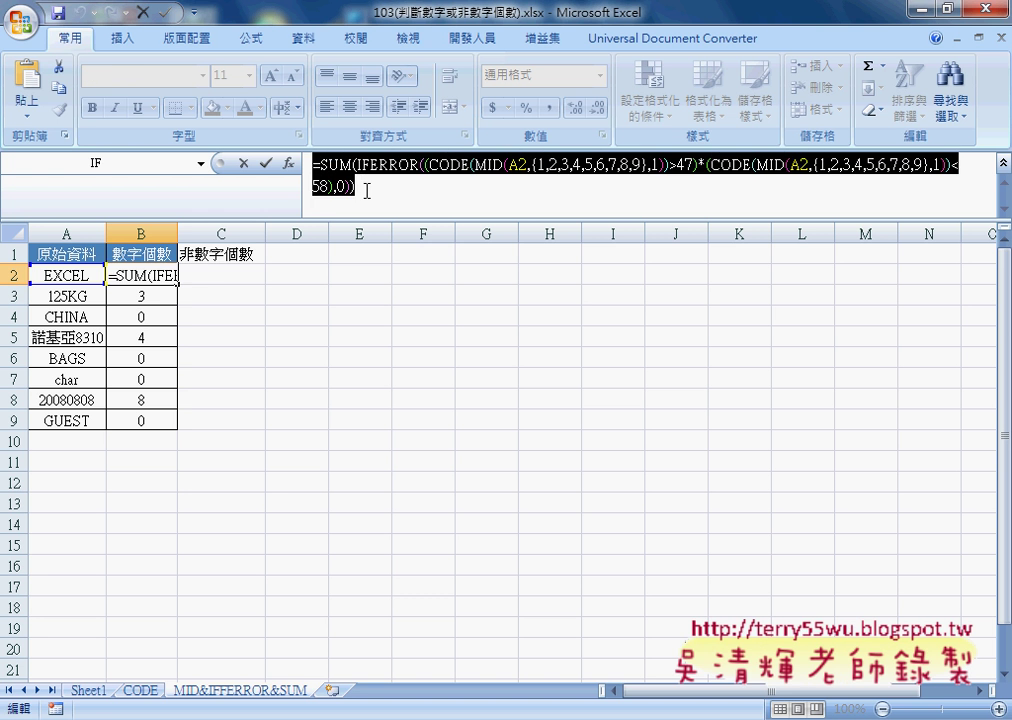
key(ctrl+shift+Return)
click(233, 267)
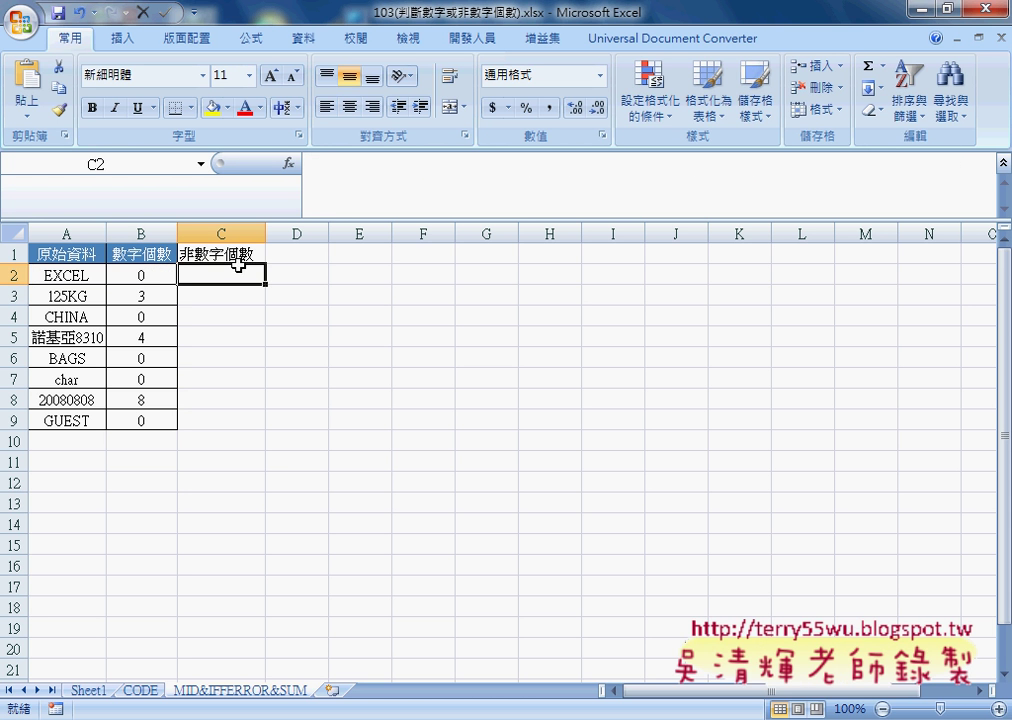
click(339, 185)
key(ctrl+v)
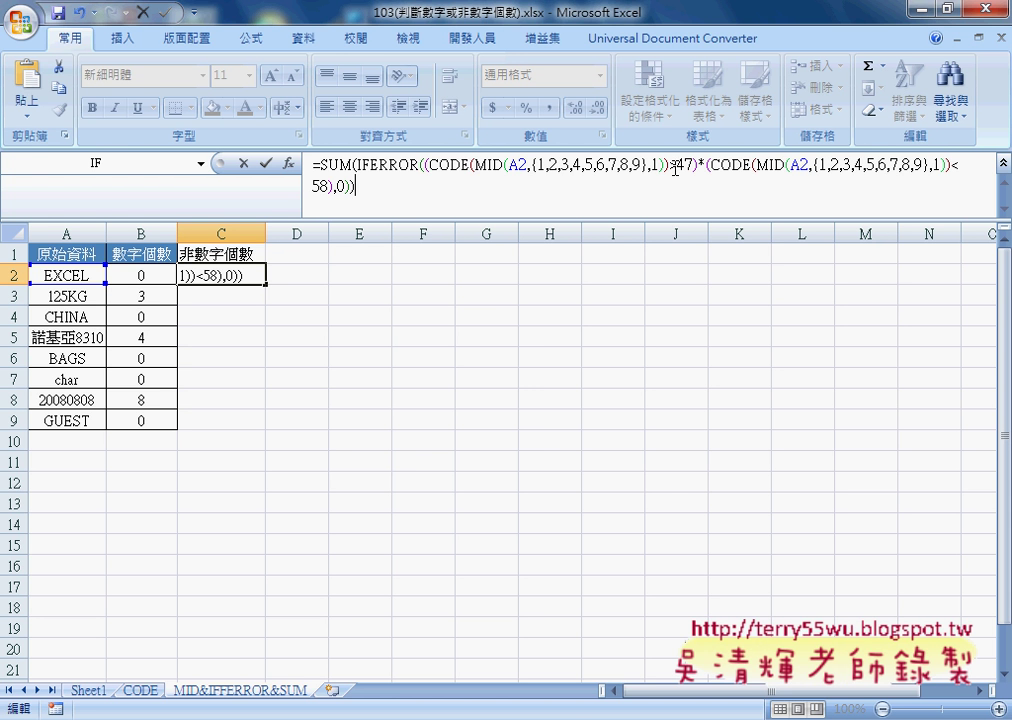
key(alt+Tab)
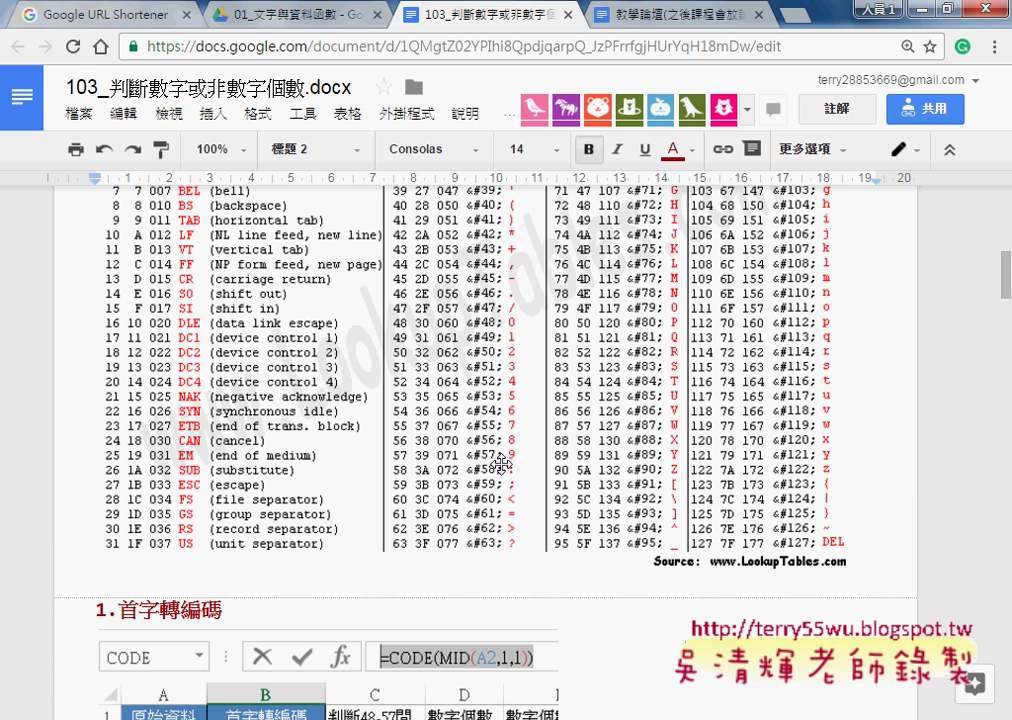
key(alt+Tab)
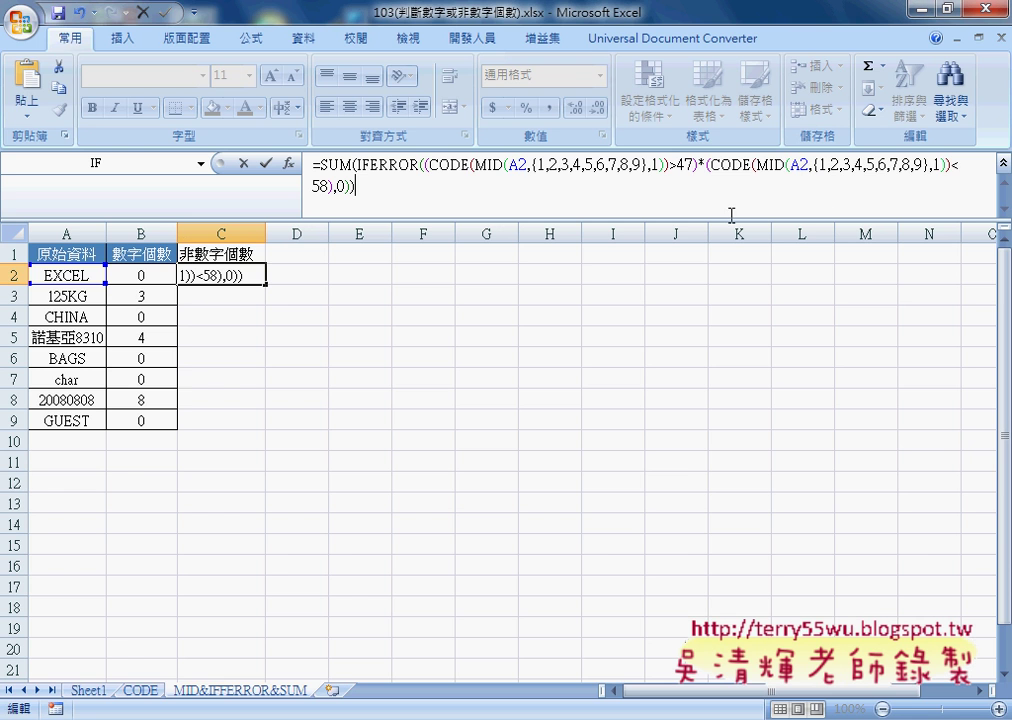
Step: Change the first condition in C2's formula to <48, joined by + instead of *
drag(691, 163, 684, 163)
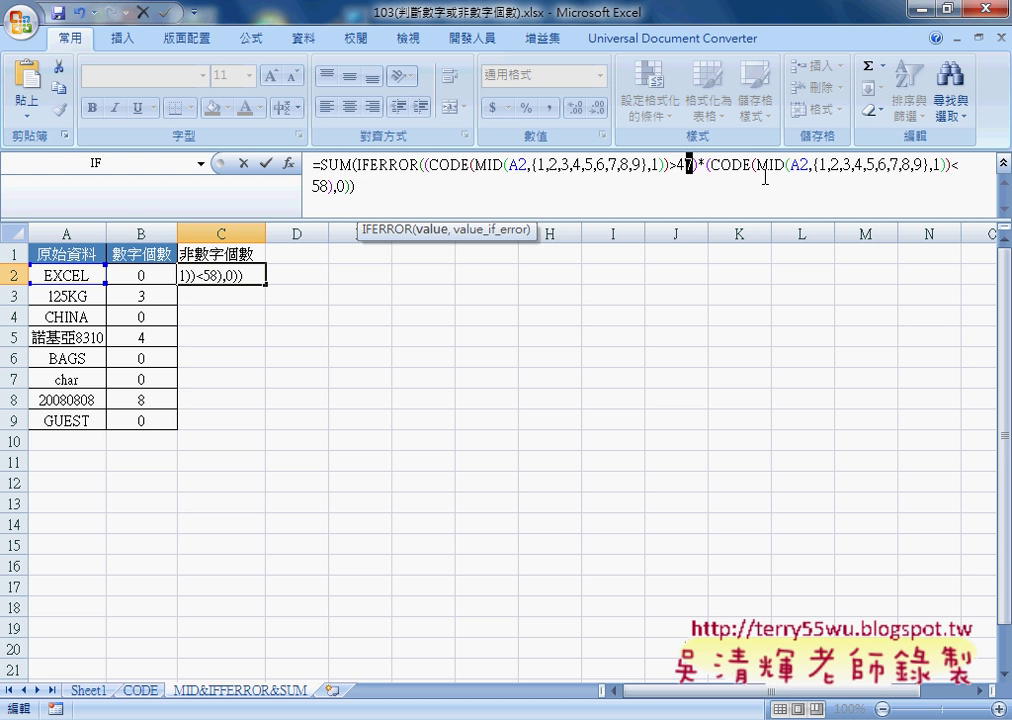
text(8)
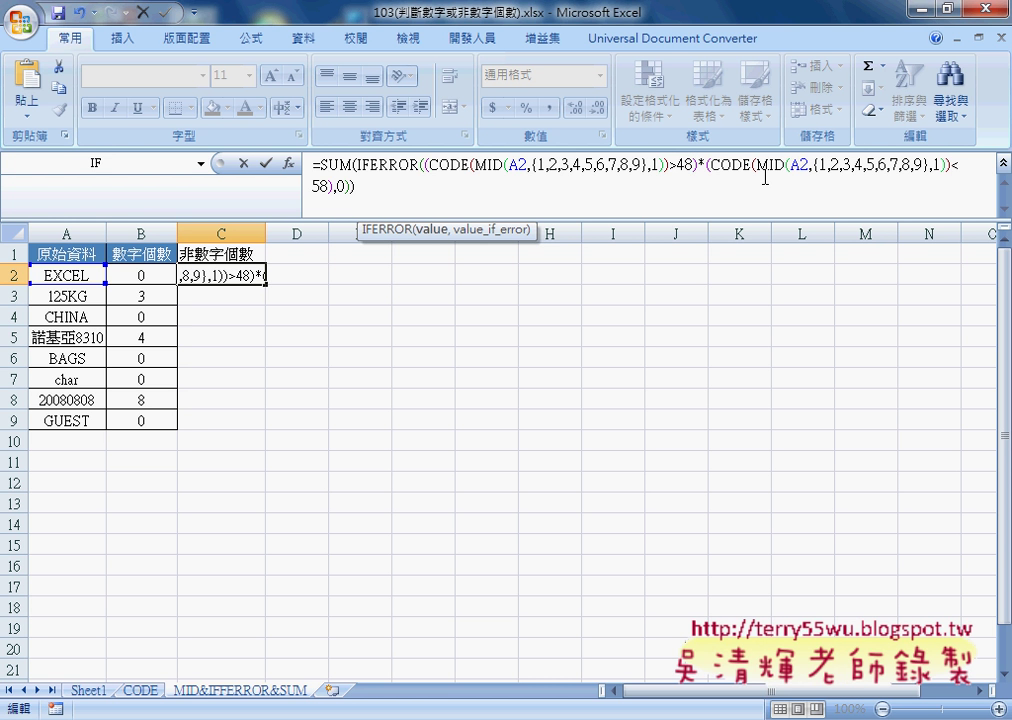
key(BackSpace)
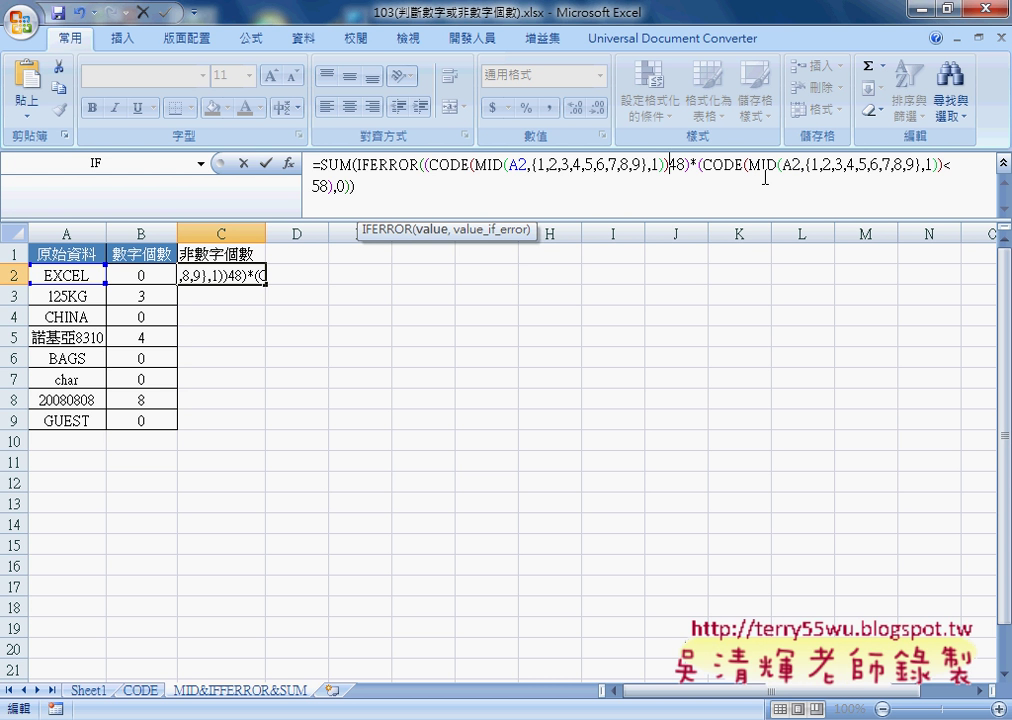
text(<)
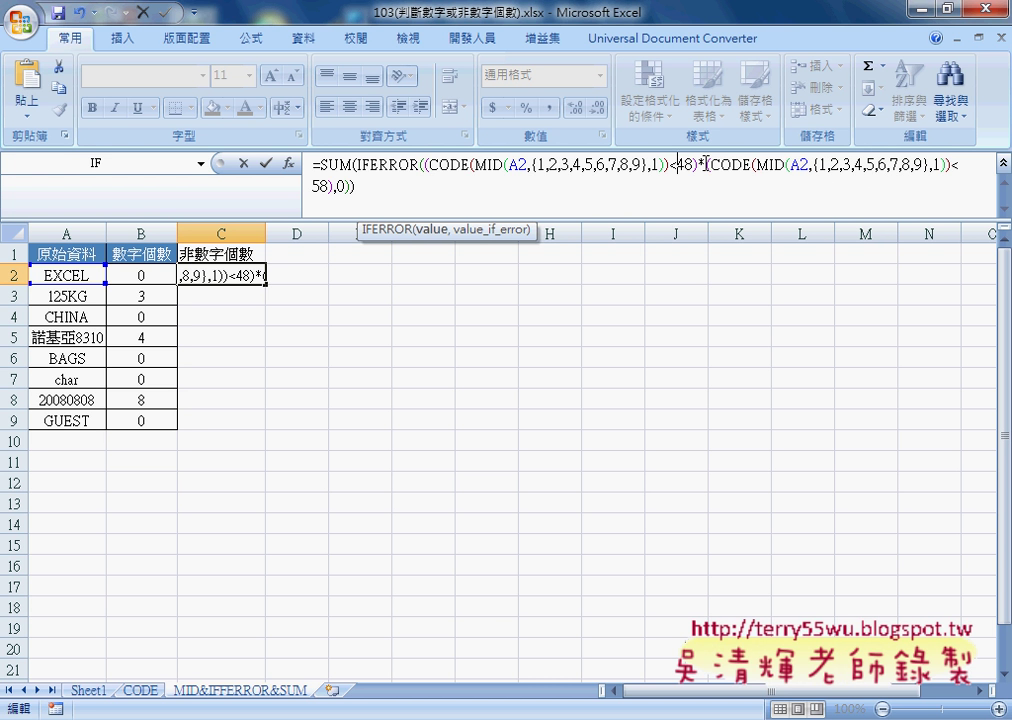
drag(697, 165, 705, 165)
text(+)
text(()
Step: Change <58 to >57 and commit C2 as an array formula, which returns 5
drag(949, 165, 962, 165)
text(>)
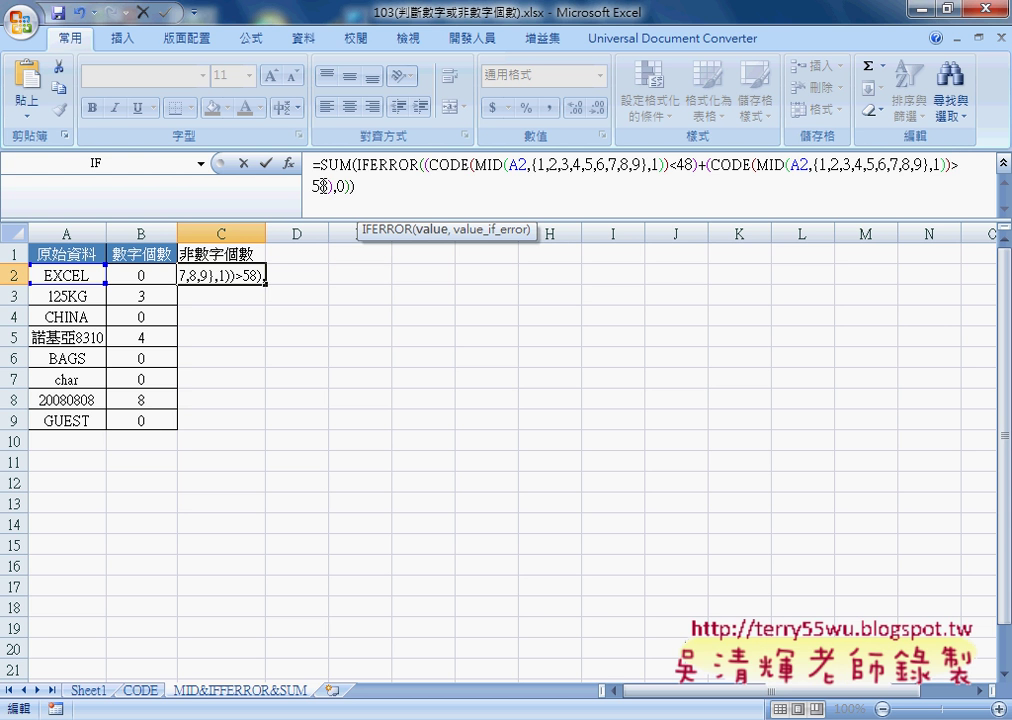
drag(321, 186, 330, 186)
text(7)
mouse_move(692, 166)
mouse_down()
mouse_move(670, 166)
mouse_move(708, 166)
mouse_up()
drag(313, 187, 329, 187)
click(402, 188)
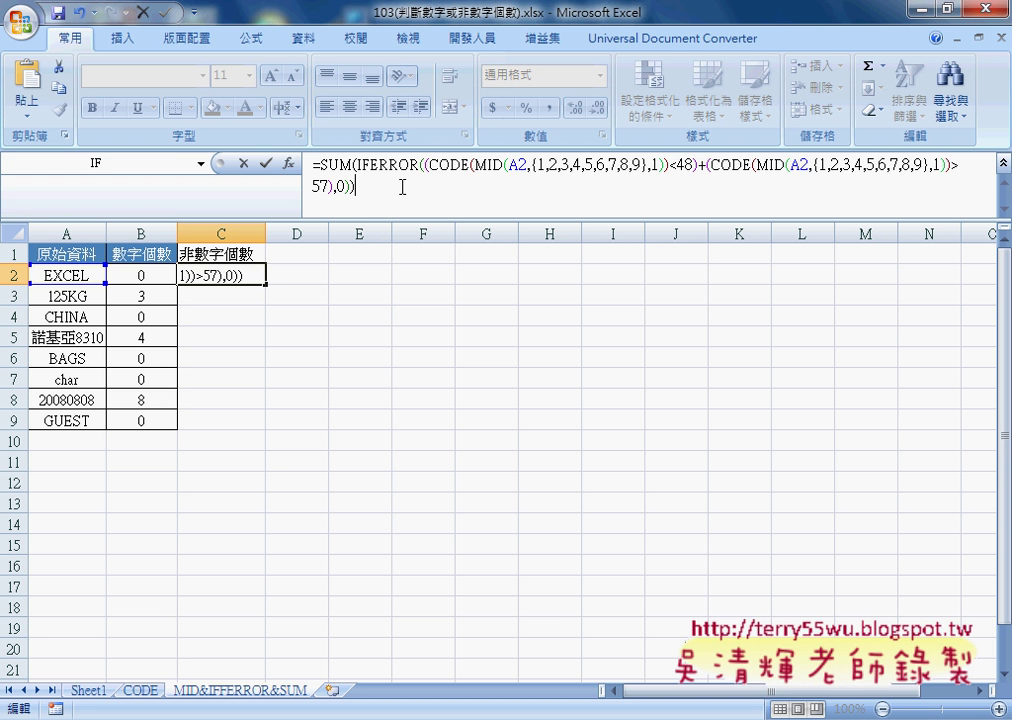
key(ctrl+shift+Return)
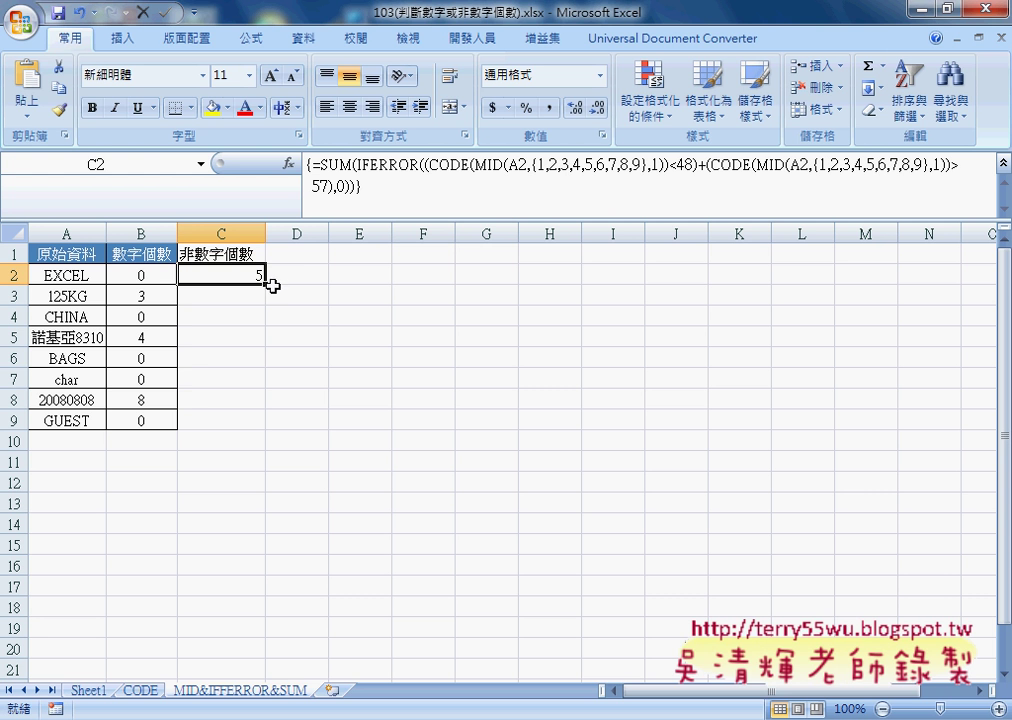
Step: Fill C2's formula down to C9, giving 5,2,5,3,4,4,0,5, and check C3, C4 and B2
drag(268, 286, 254, 427)
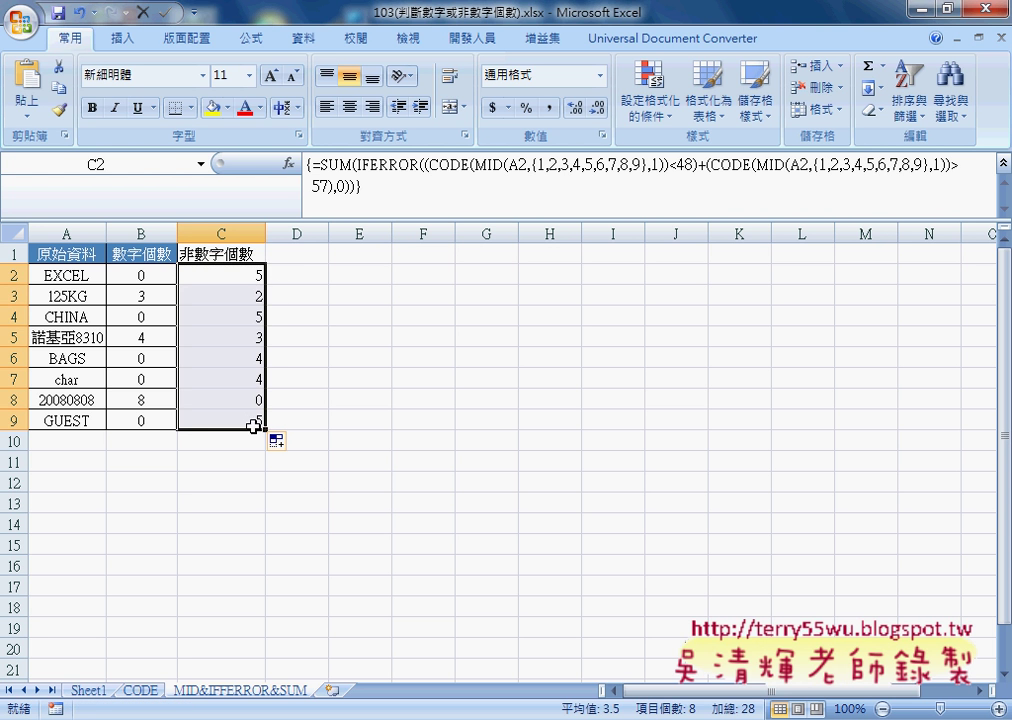
click(222, 275)
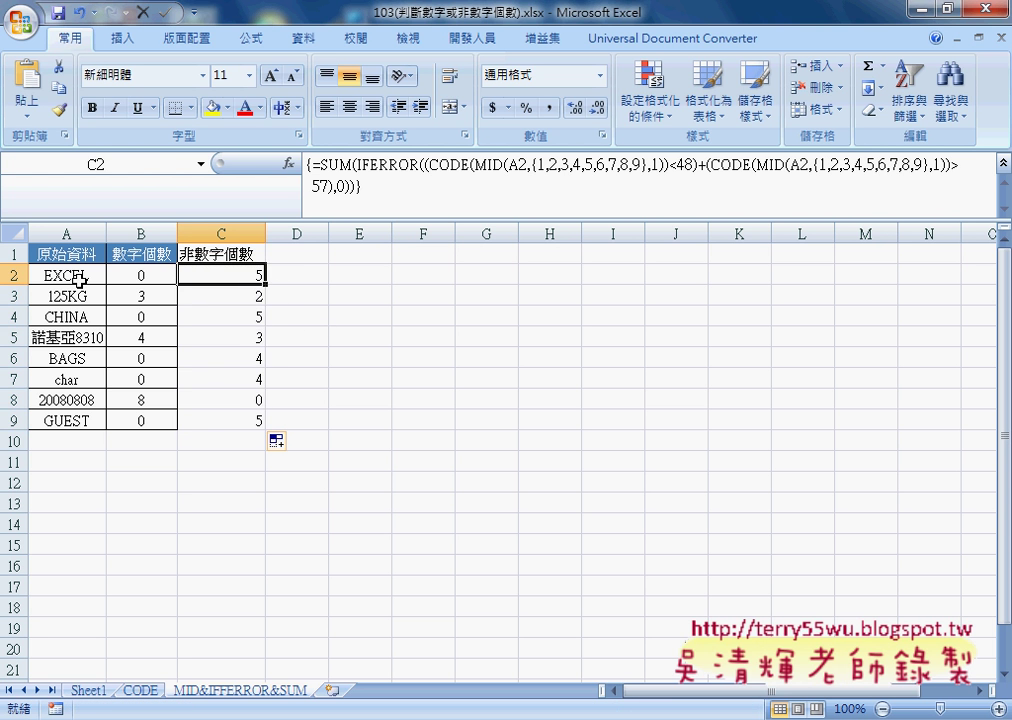
click(236, 298)
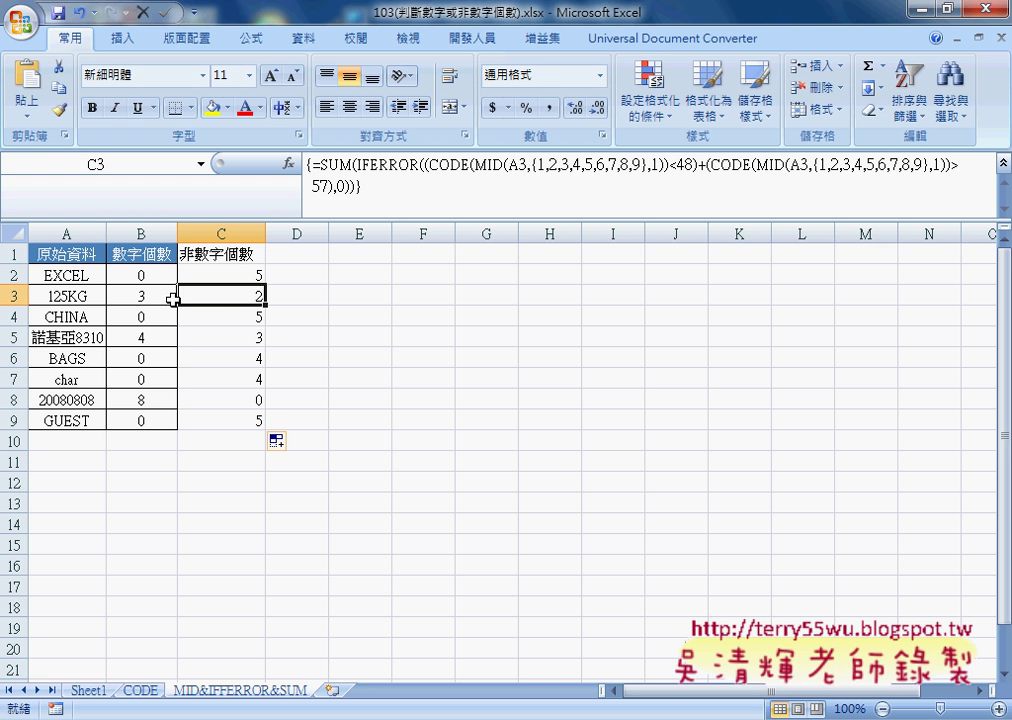
click(254, 318)
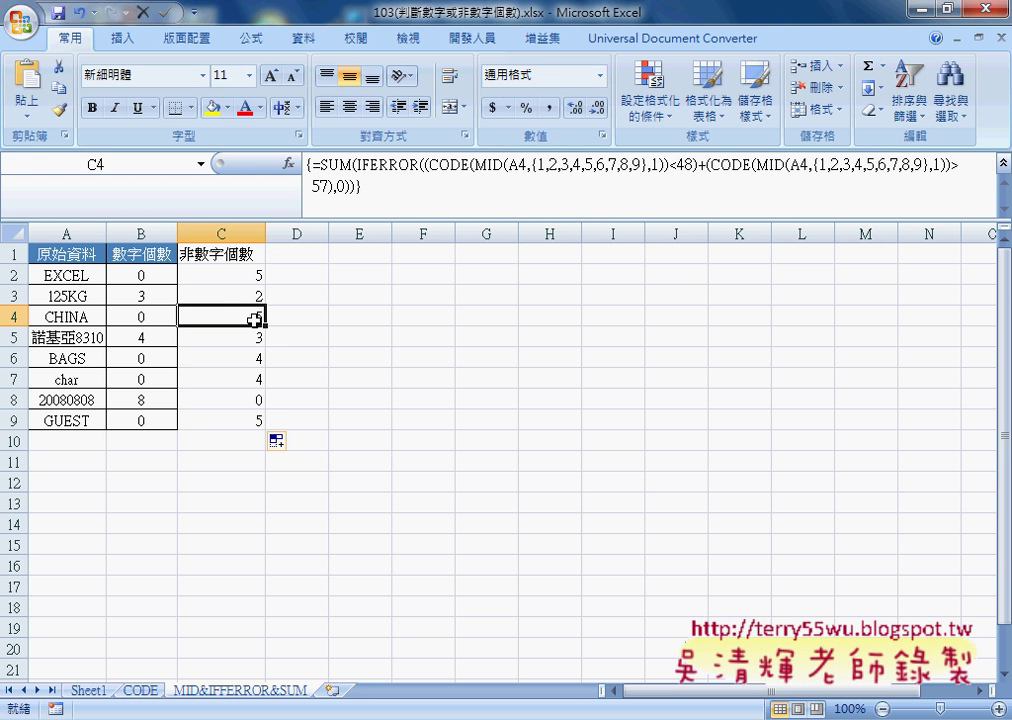
click(140, 275)
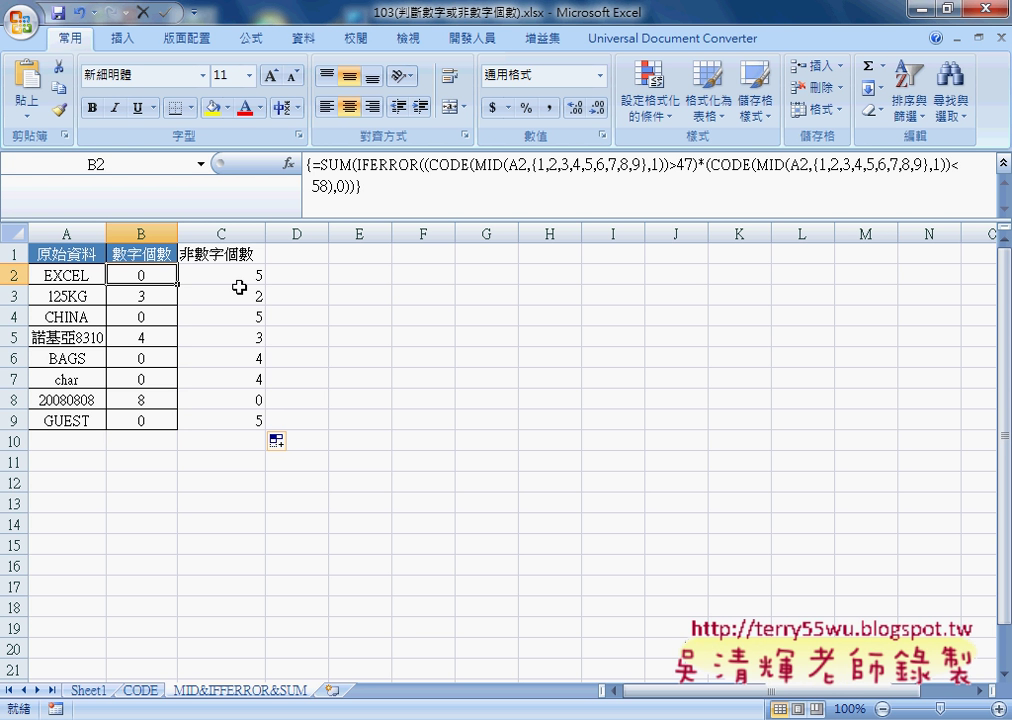
Step: Switch to the .xlsm workbook and go to B2 on its VBA sheet
click(455, 719)
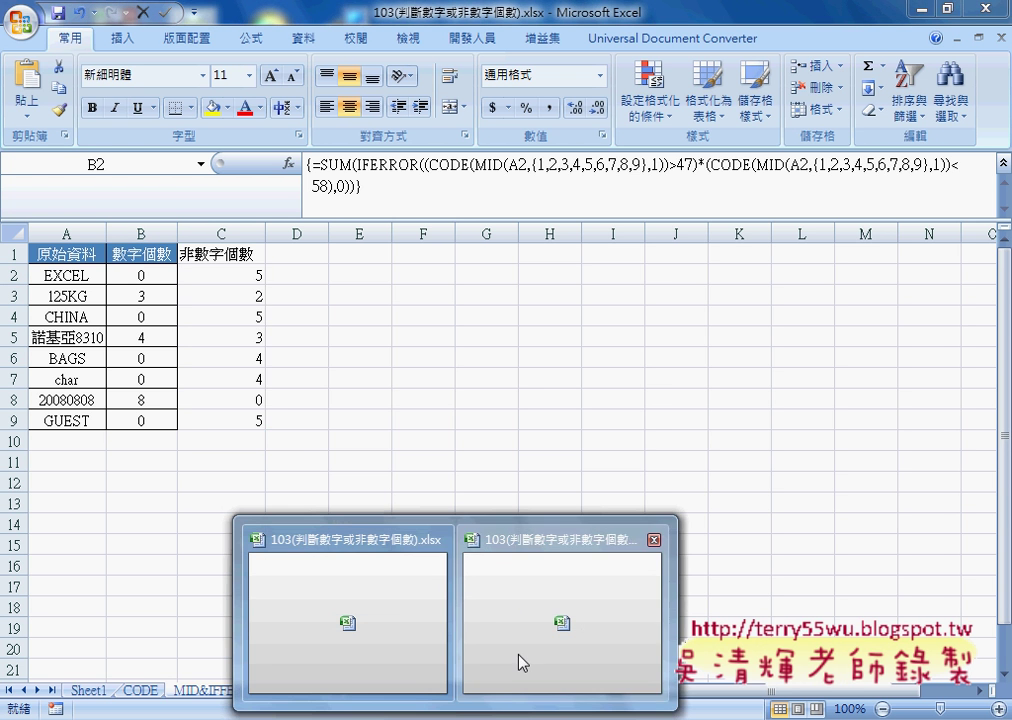
click(520, 662)
drag(142, 275, 165, 420)
click(190, 690)
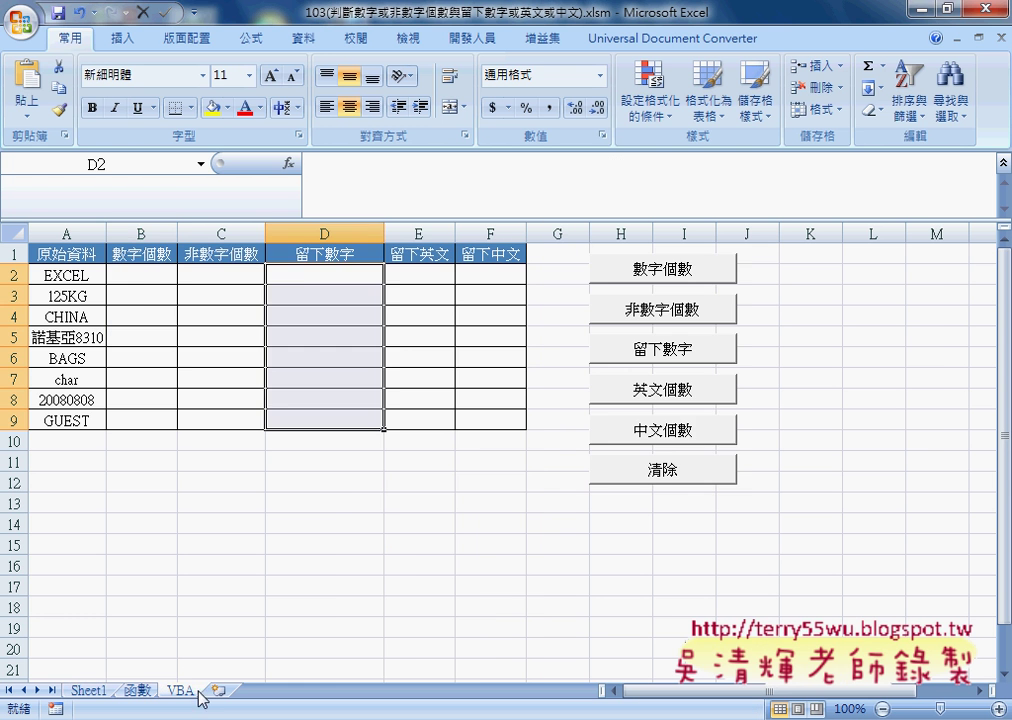
click(142, 277)
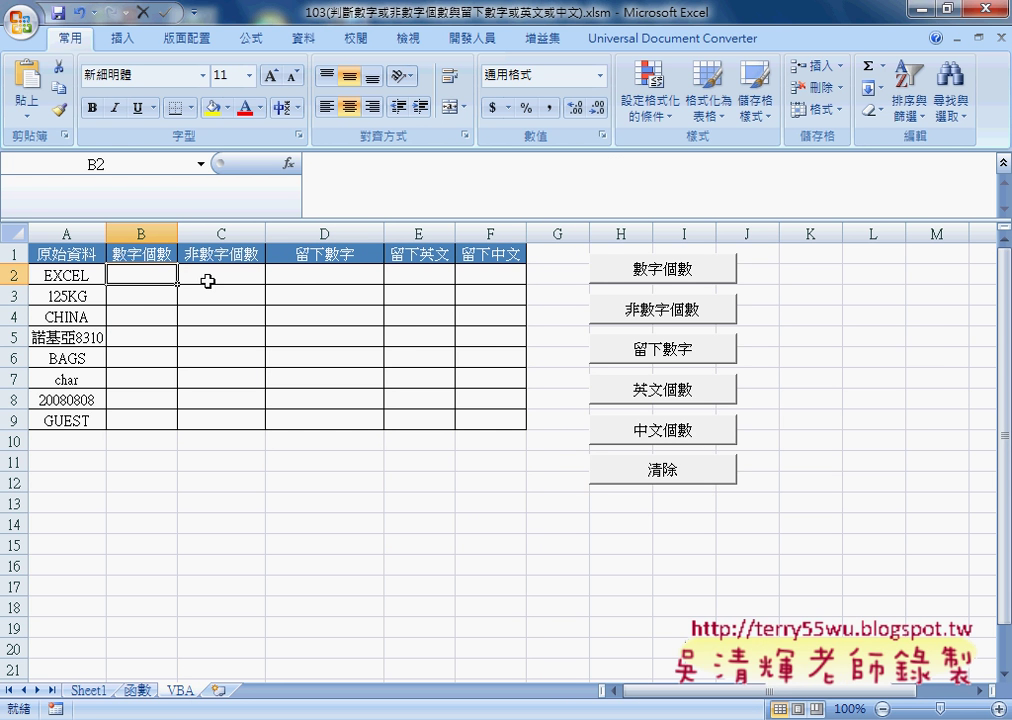
Step: Insert the user-defined =數字個數函數(A2) in B2 and fill it down to B9
click(287, 164)
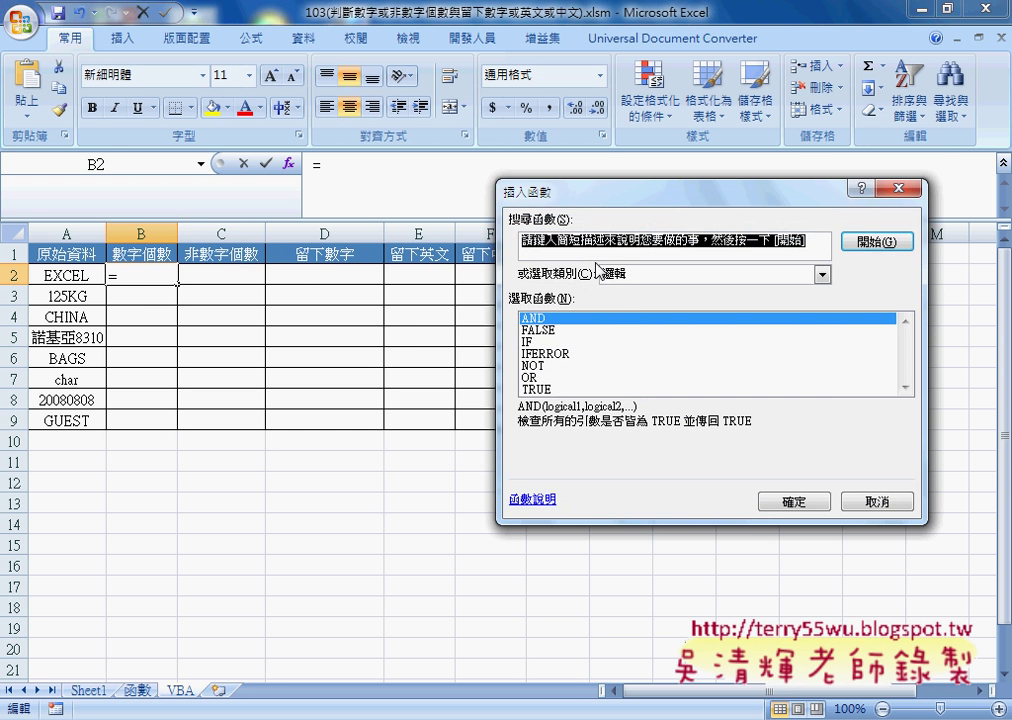
click(822, 274)
click(656, 421)
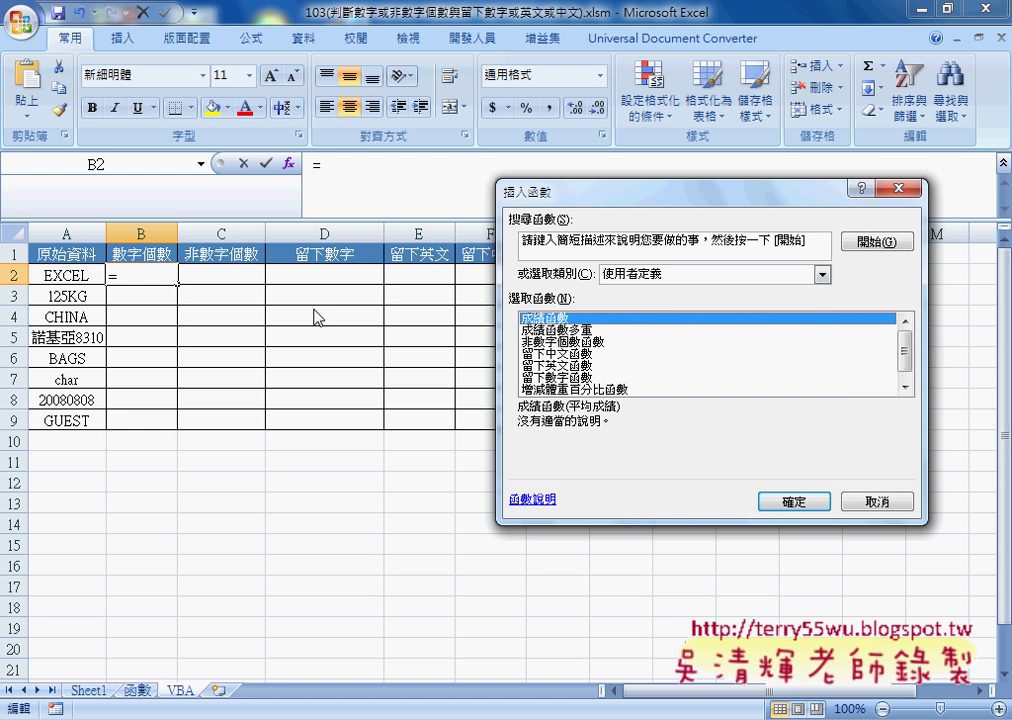
click(564, 354)
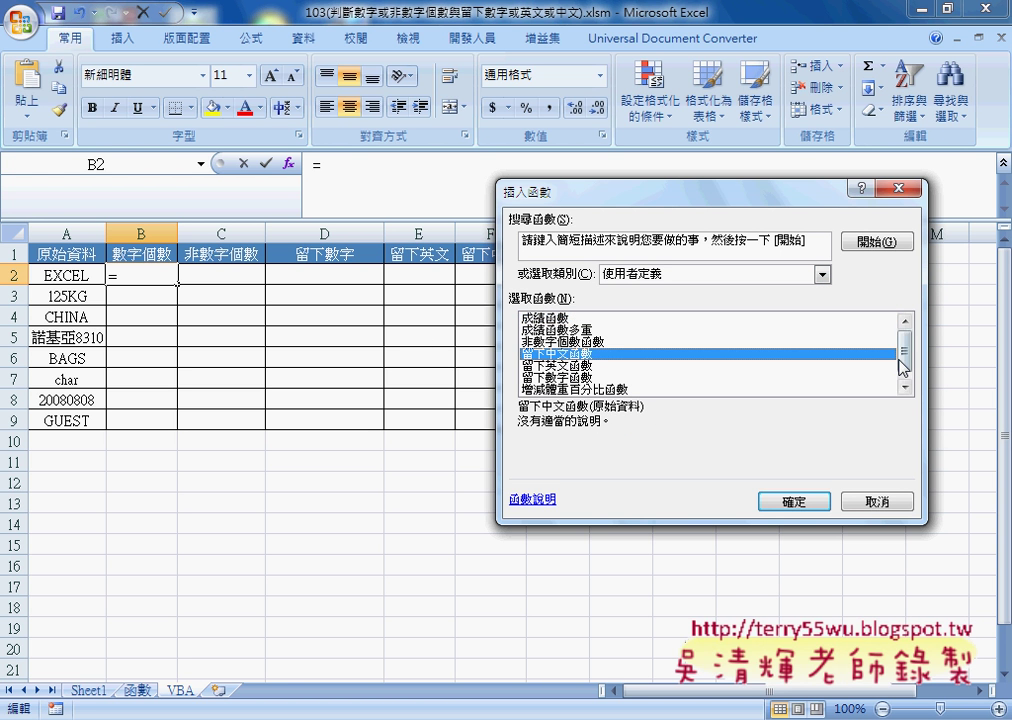
drag(906, 359, 907, 370)
click(600, 389)
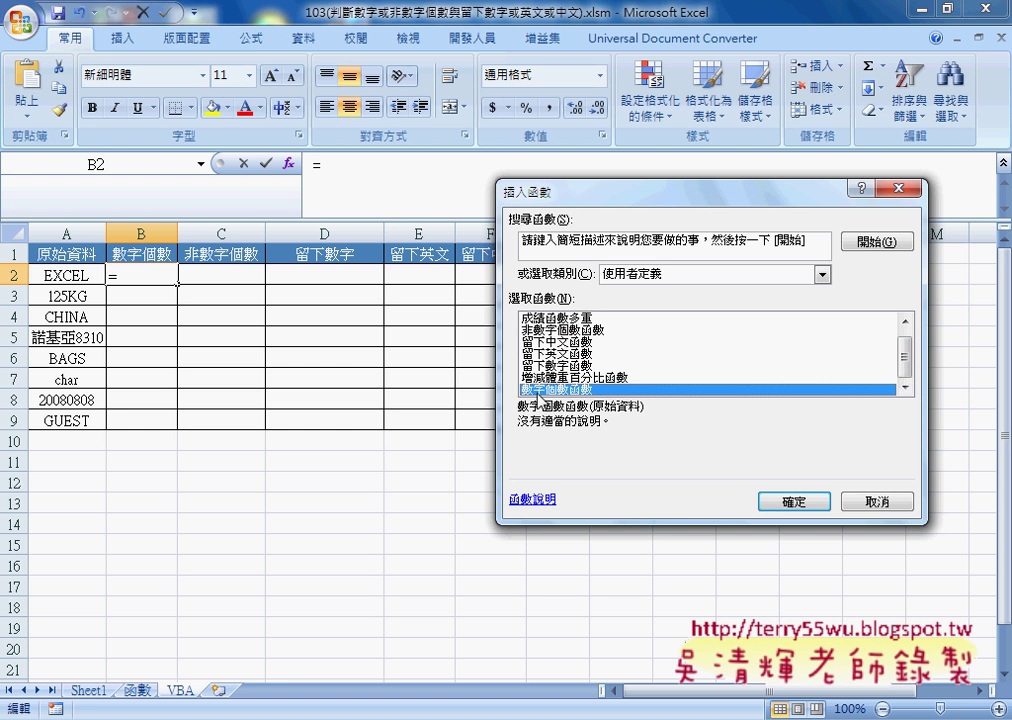
click(793, 502)
click(80, 276)
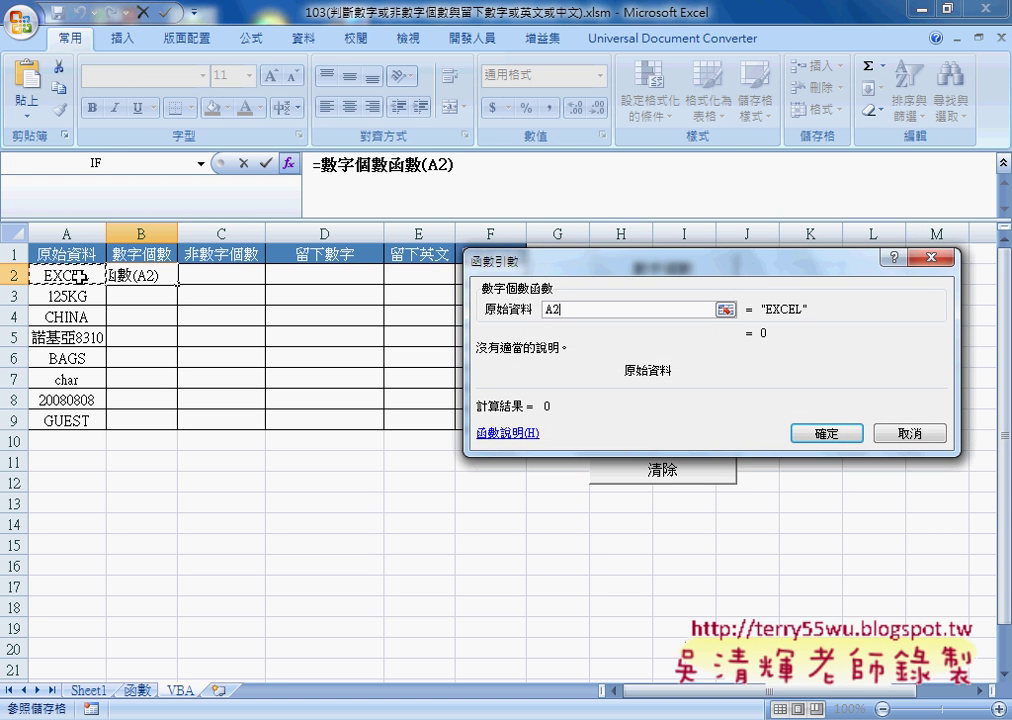
click(826, 433)
drag(178, 284, 173, 432)
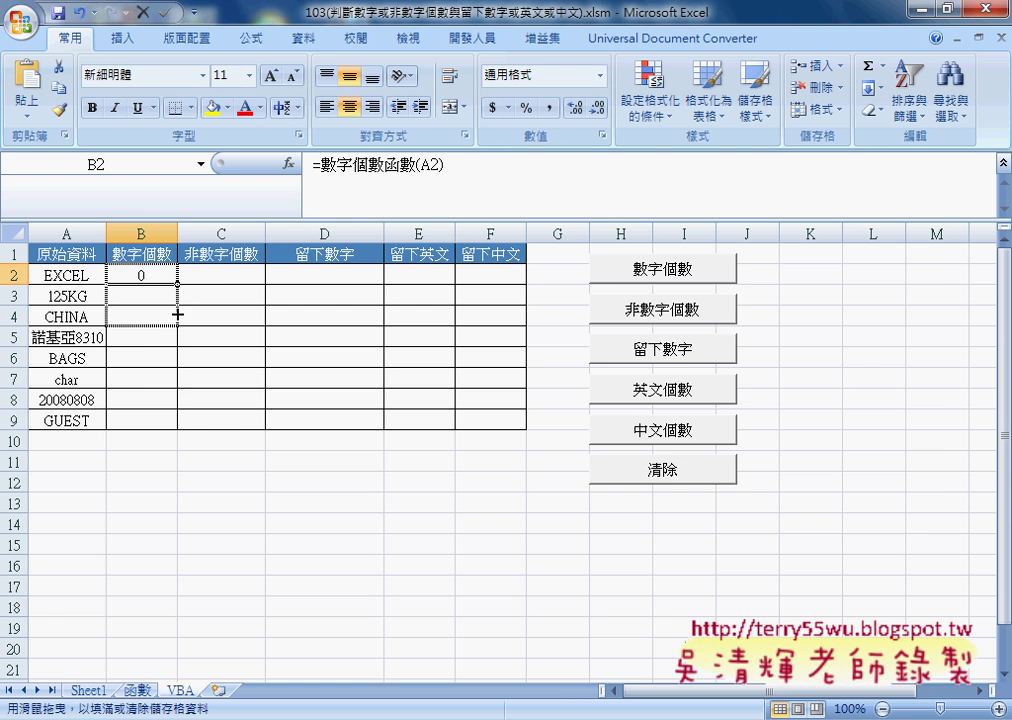
Step: Enter =非數字個數函數(A2) in C2 and fill it down to C9
click(225, 274)
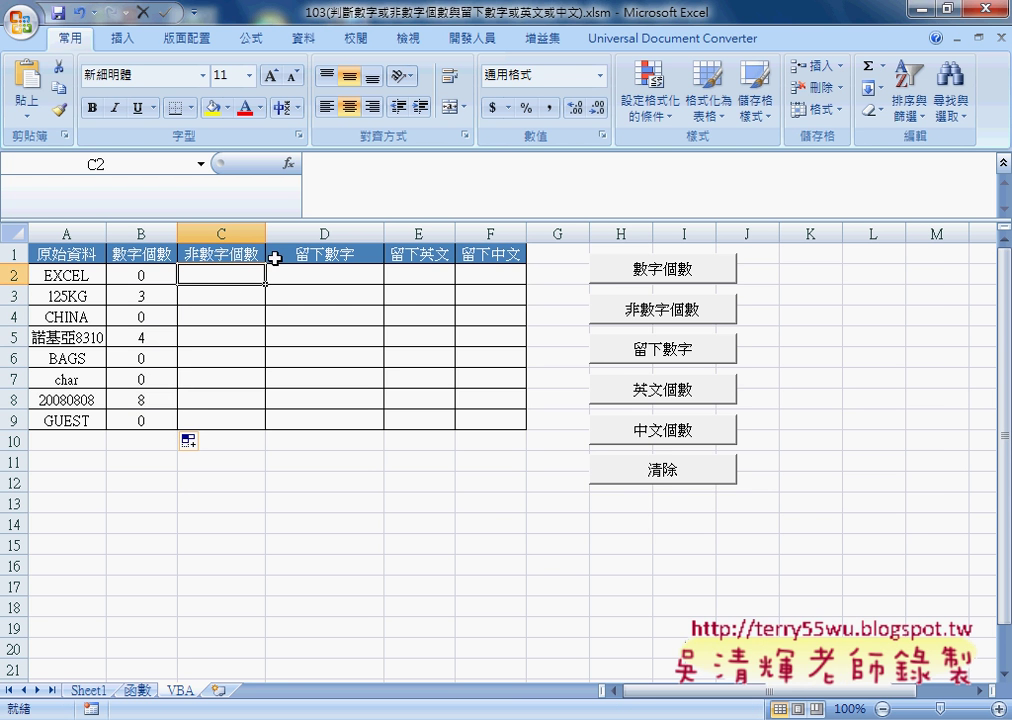
click(290, 167)
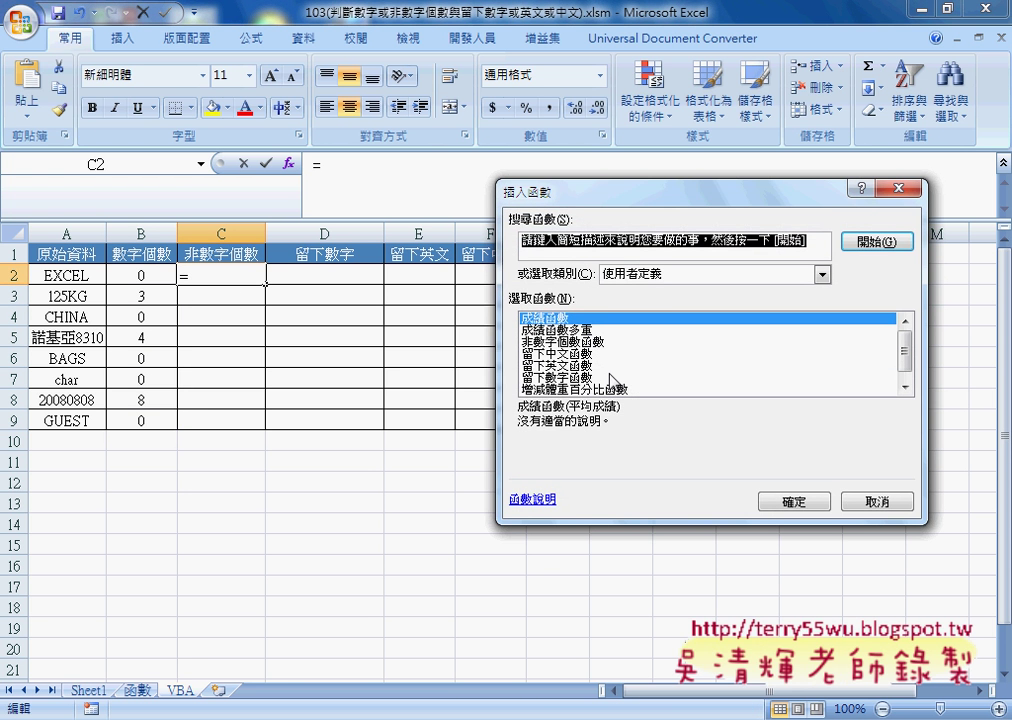
click(580, 342)
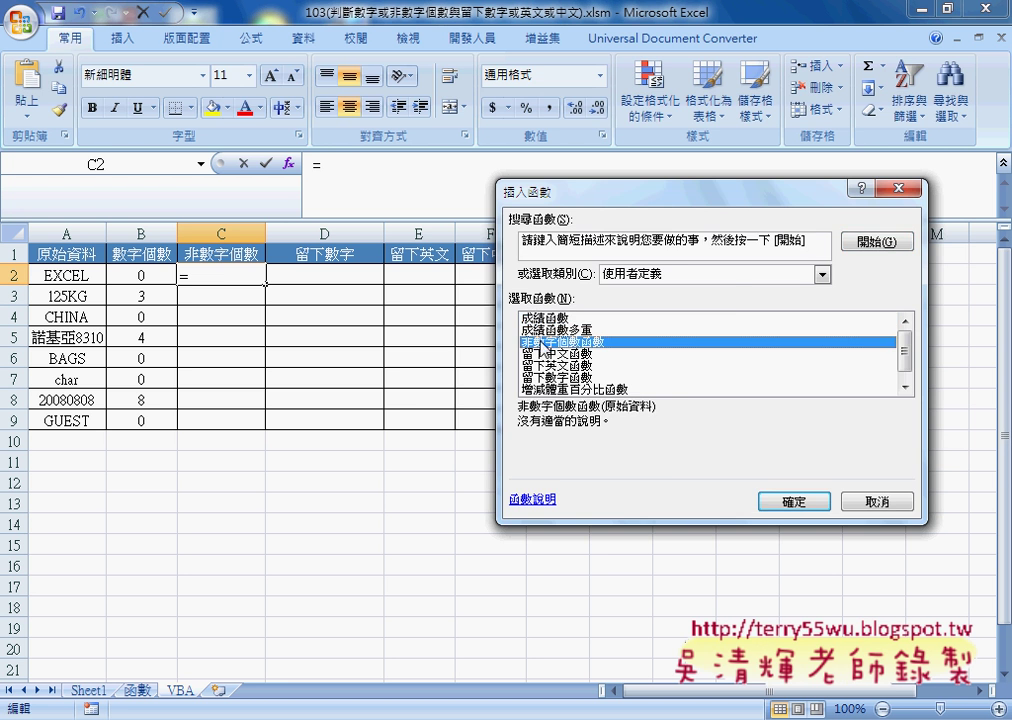
click(766, 498)
click(66, 274)
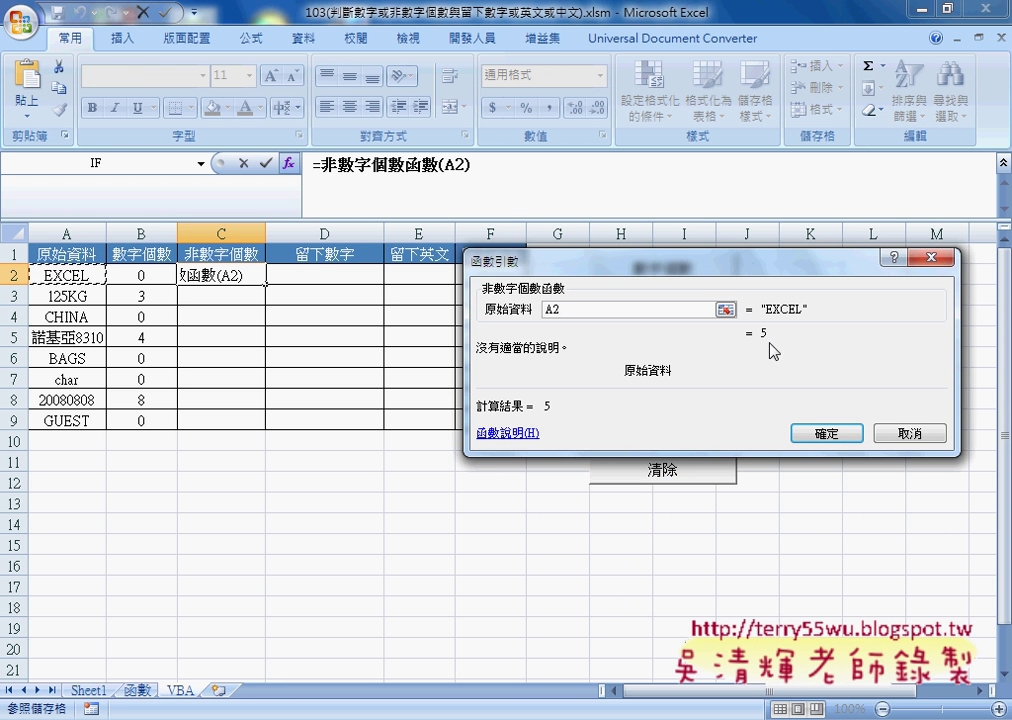
click(826, 437)
drag(266, 285, 262, 426)
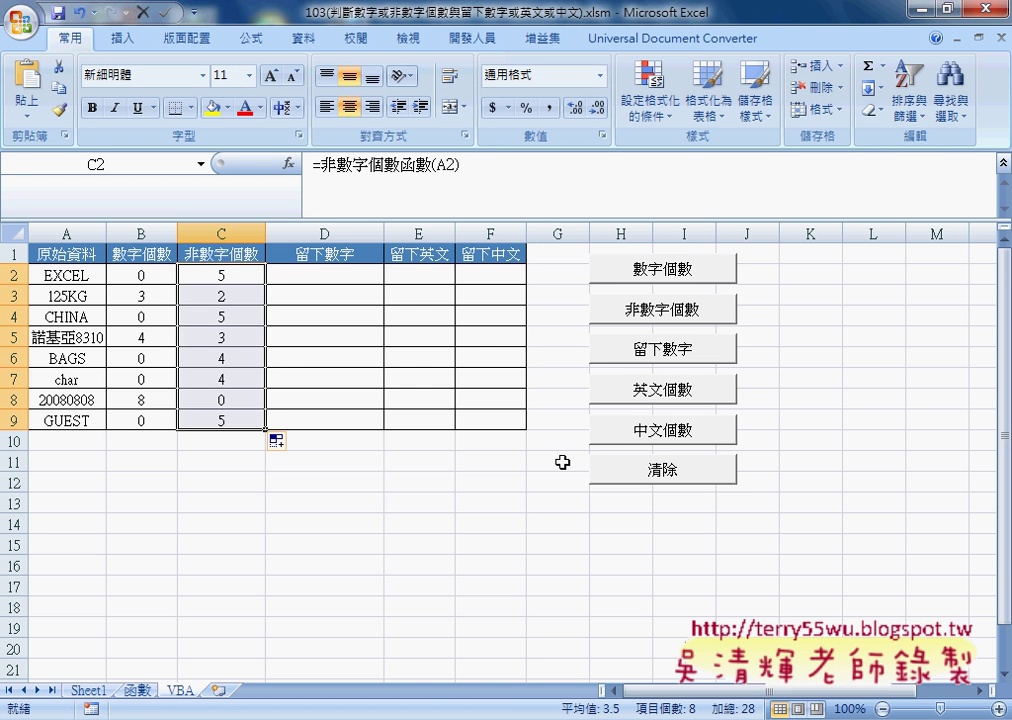
drag(330, 233, 491, 235)
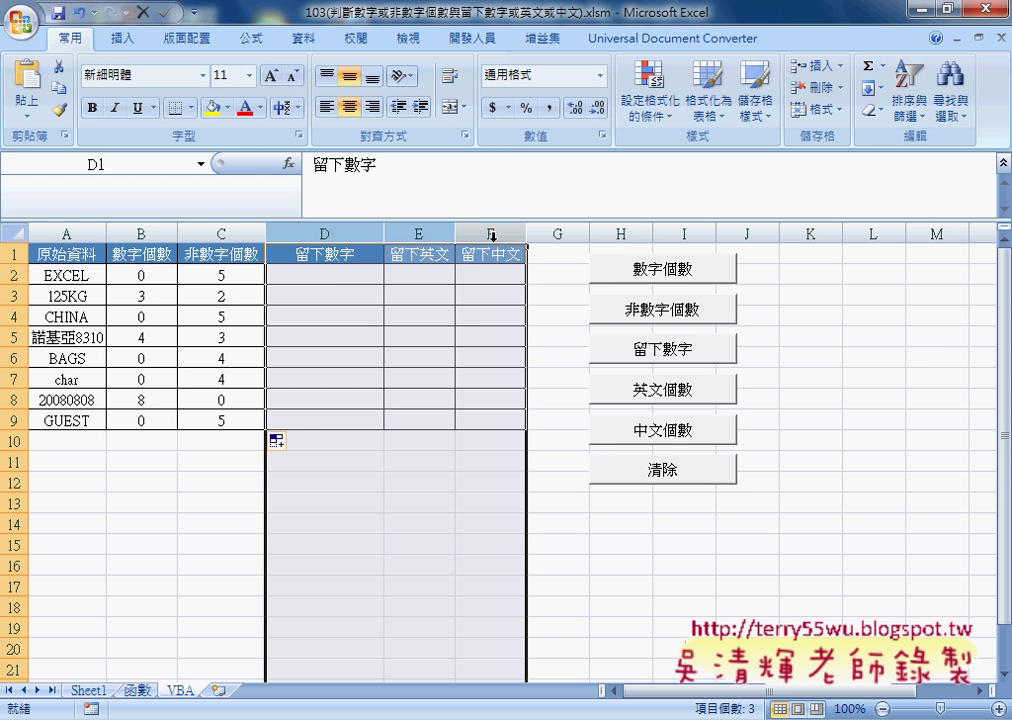
Step: Enter =留下數字函數(A2) in D2 and fill through D9, showing 125, 8310 and 20080808
click(330, 273)
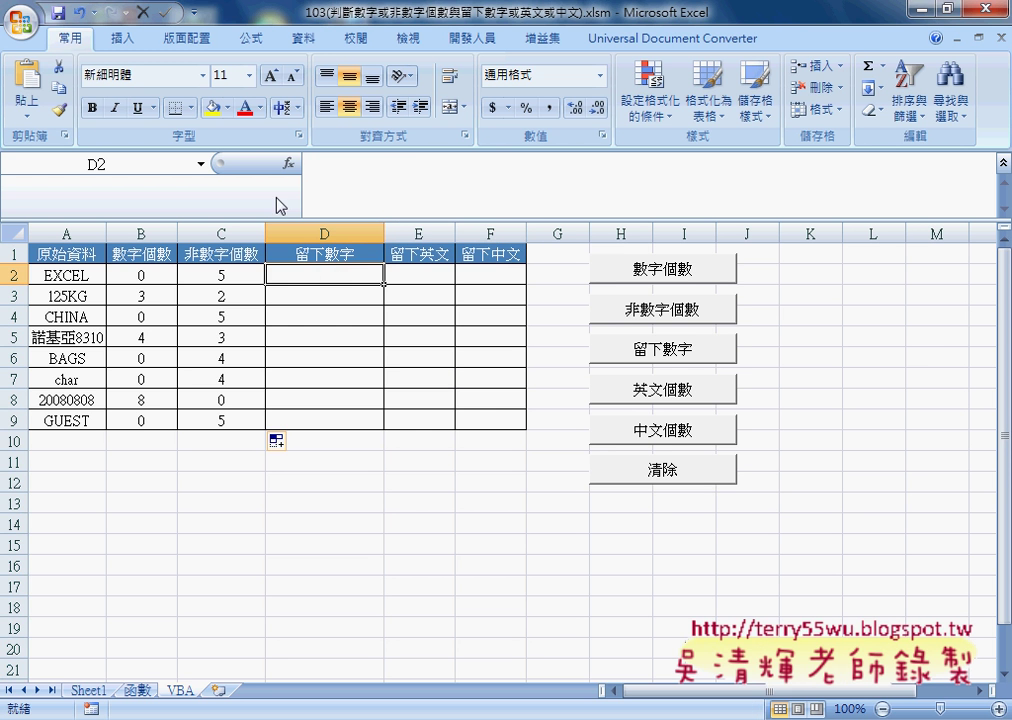
click(288, 165)
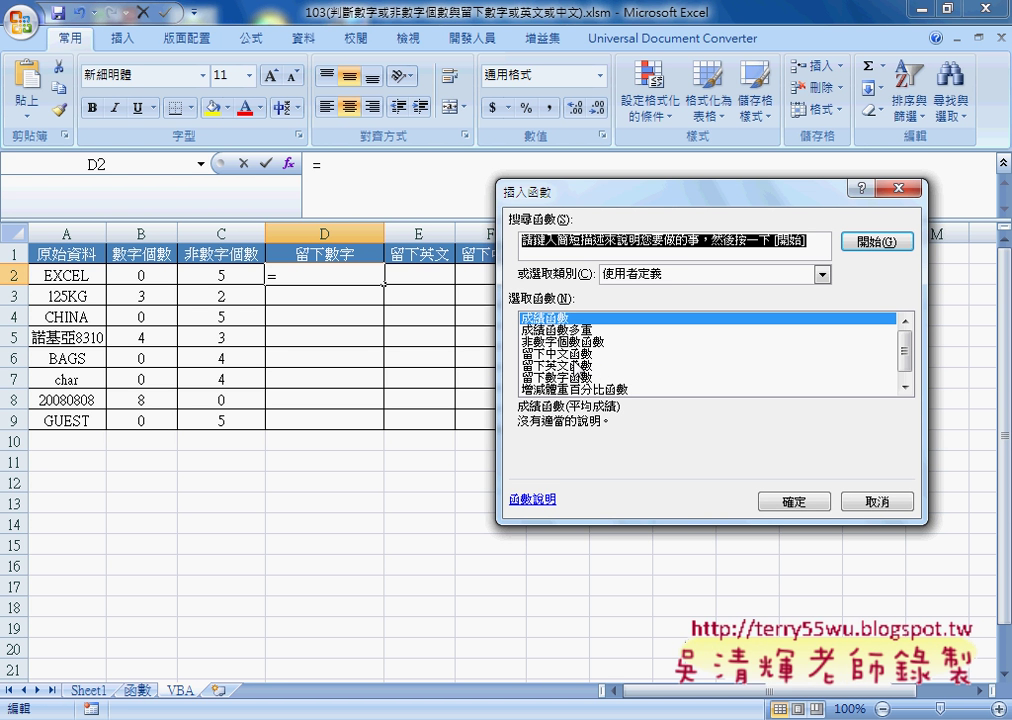
click(585, 378)
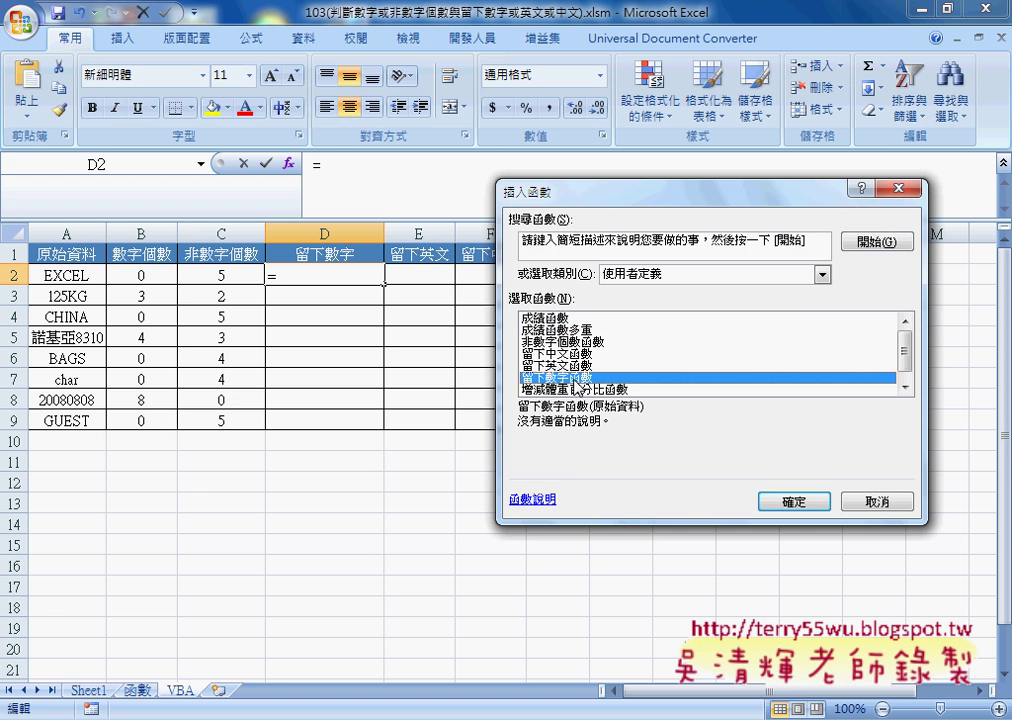
click(793, 505)
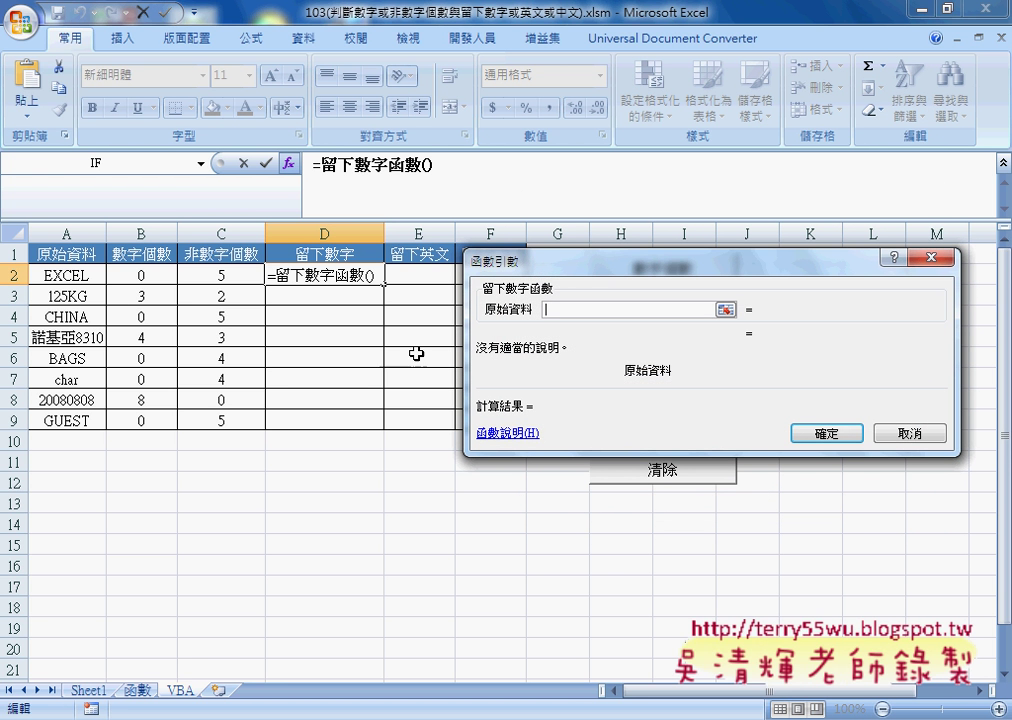
click(96, 280)
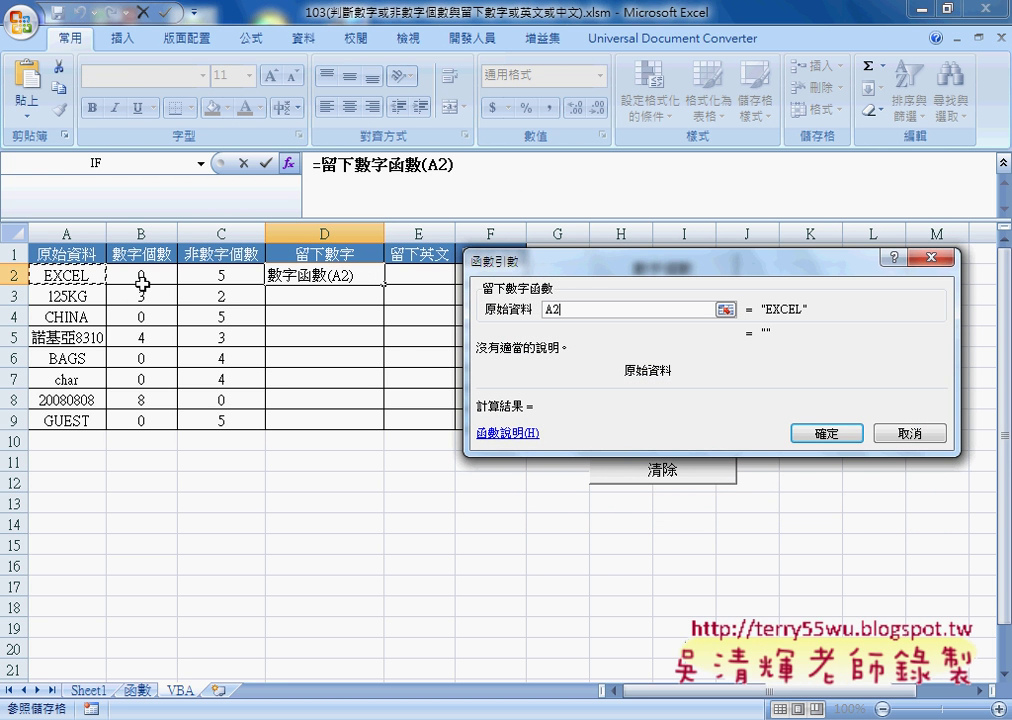
click(822, 432)
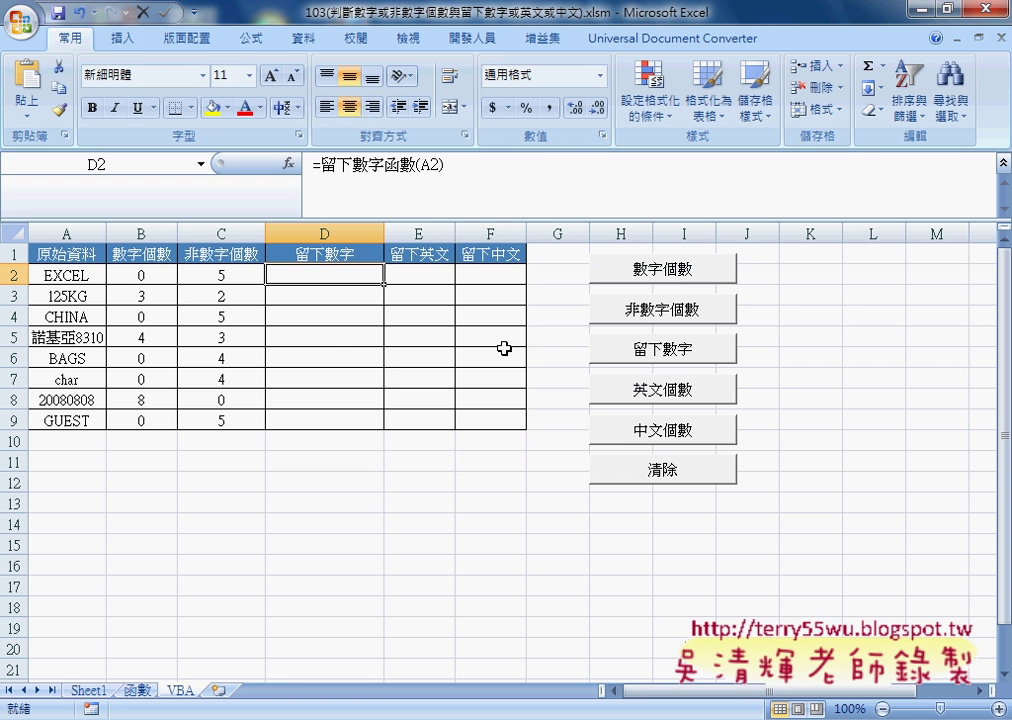
drag(384, 284, 386, 425)
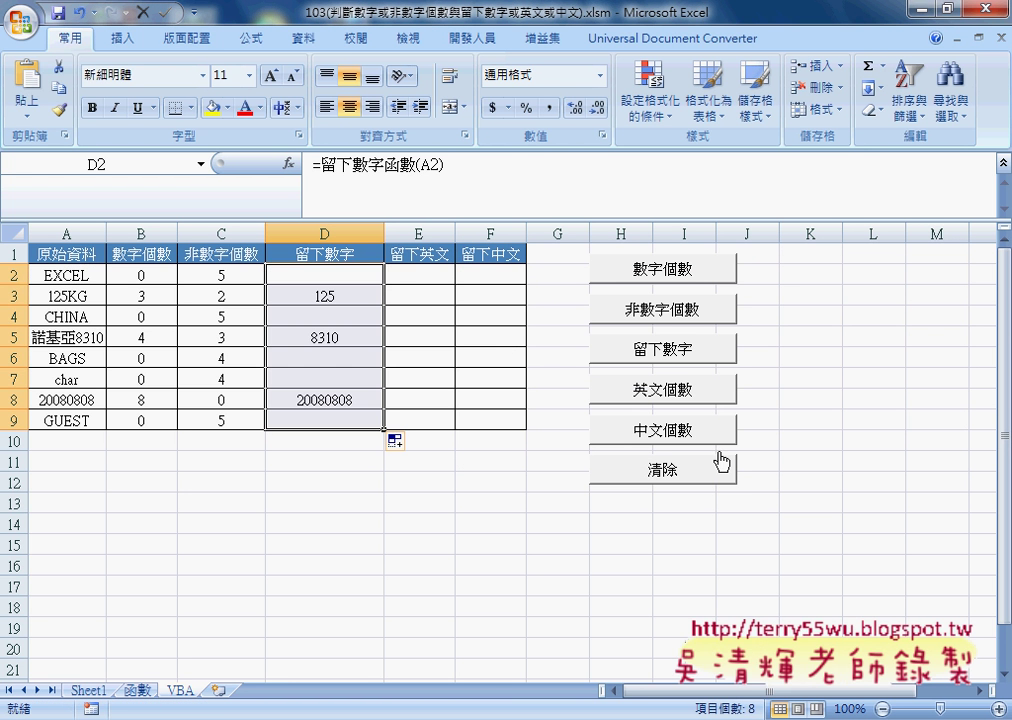
click(425, 275)
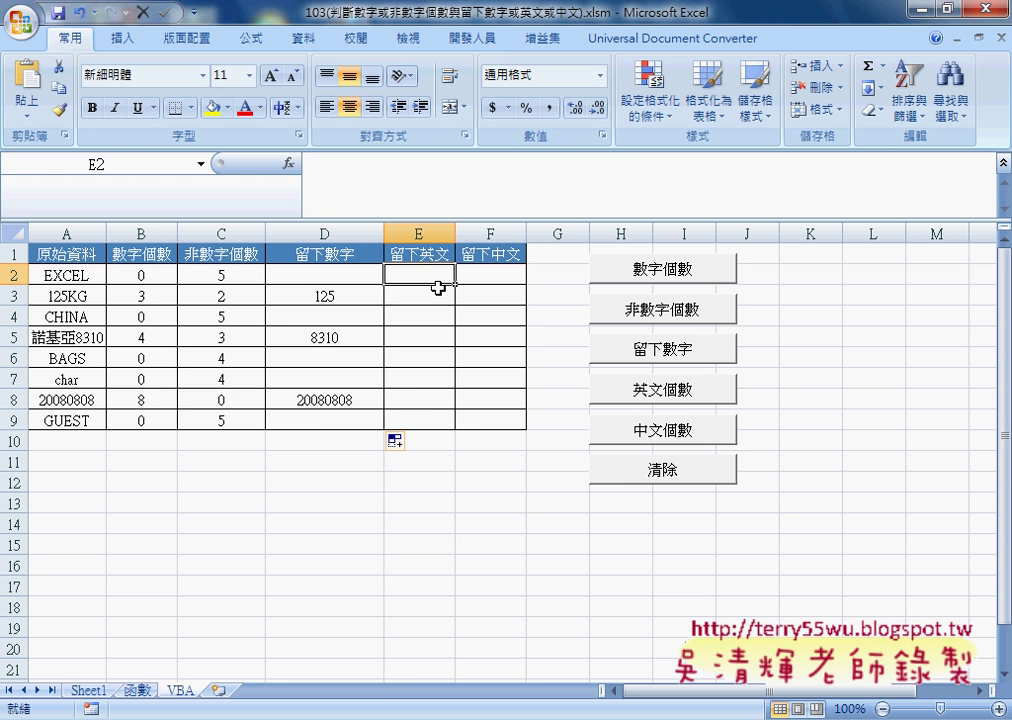
Step: Review the ASCII code table in Google Docs, then start inserting a function into E2
key(alt+Tab)
scroll(646, 358, up, 1)
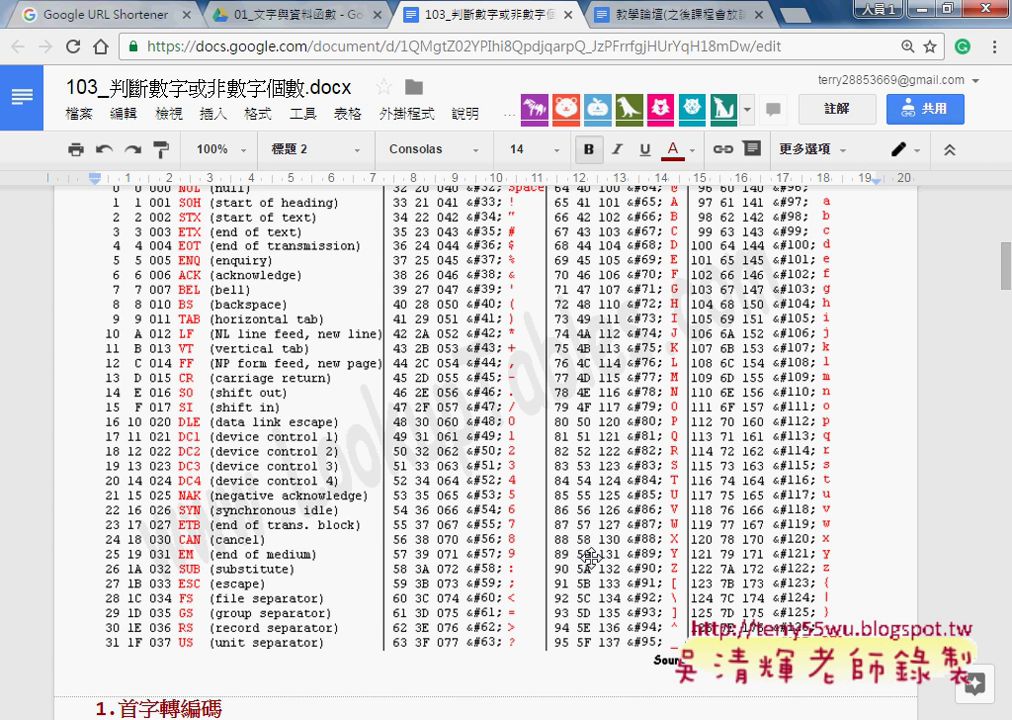
click(928, 14)
click(289, 164)
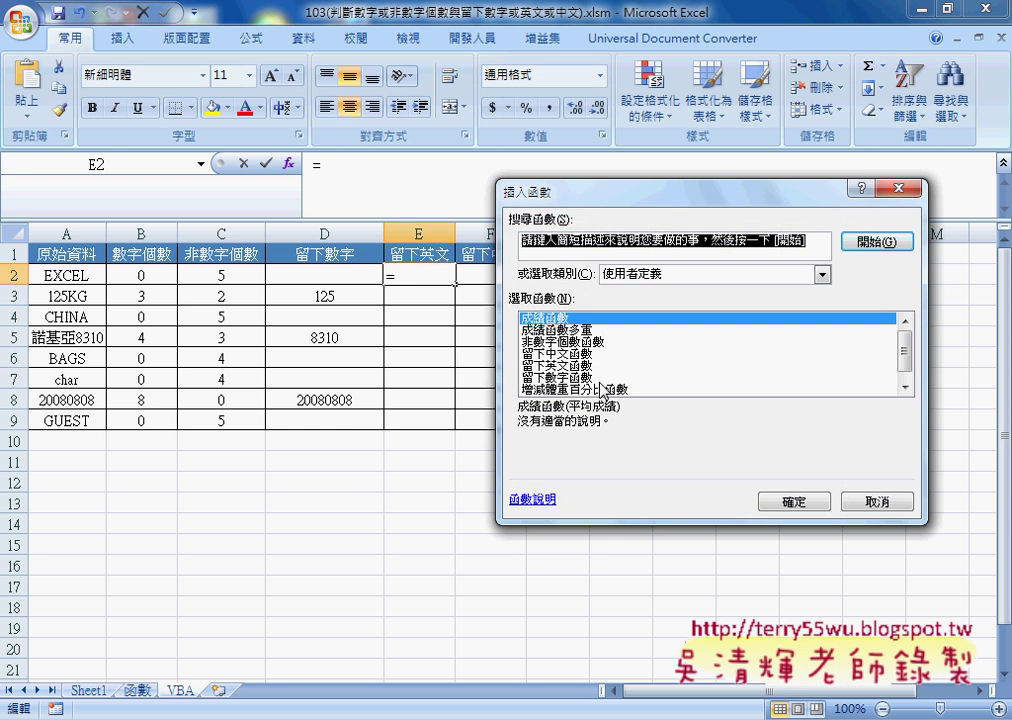
Step: Enter =留下英文函數(A2) in E2 and fill it down to E9, showing EXCEL, KG, CHINA, BAGS
click(590, 366)
click(770, 498)
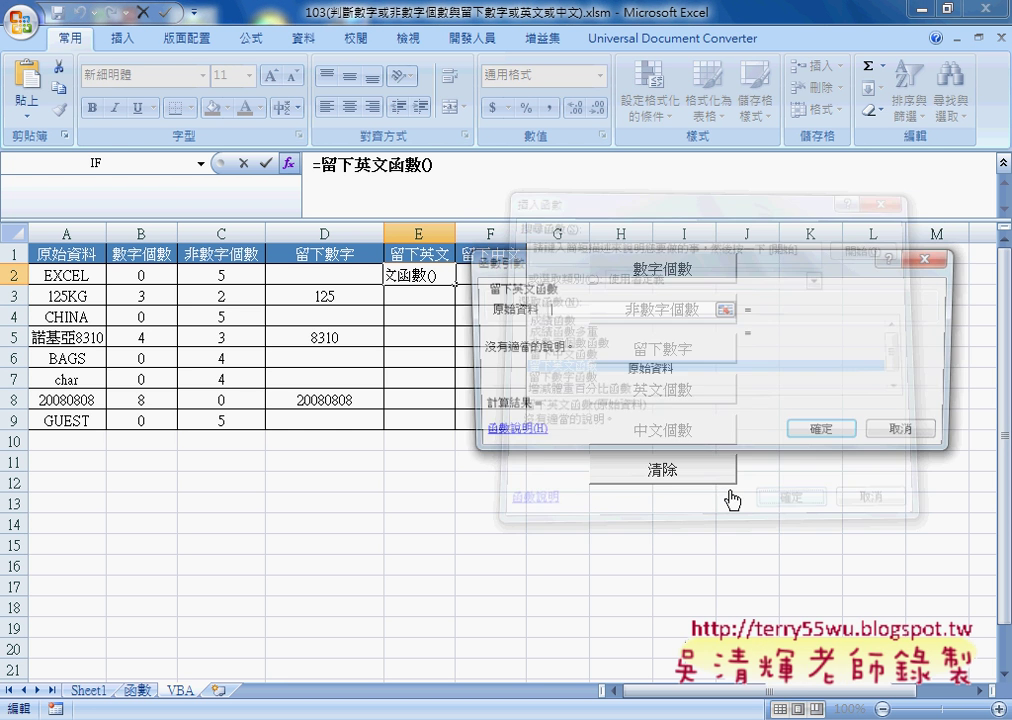
click(78, 276)
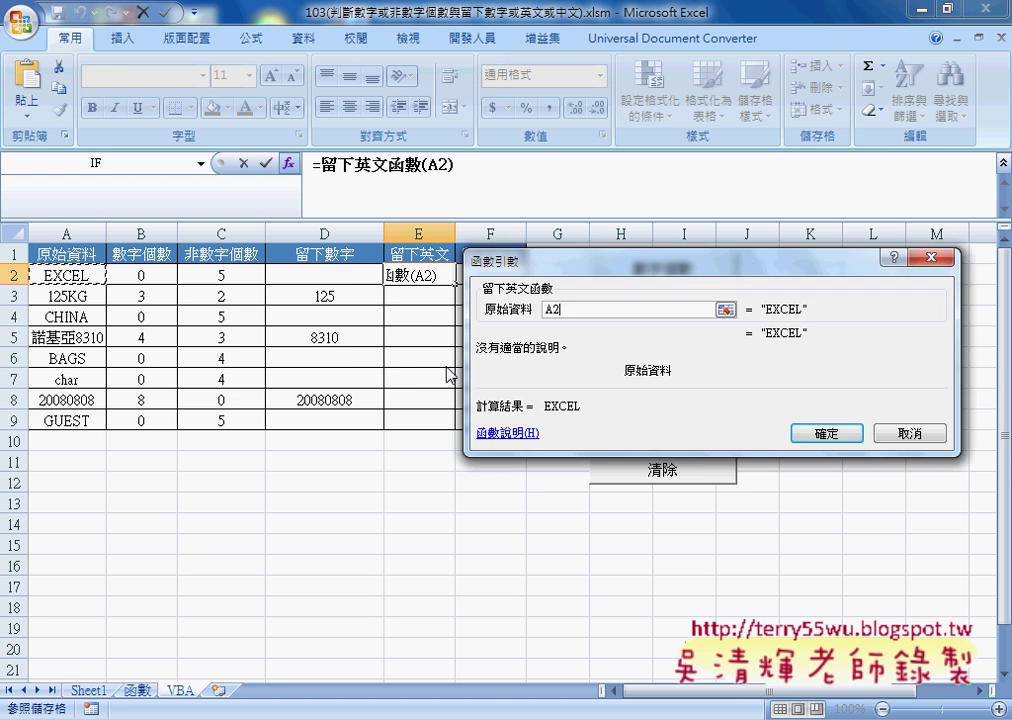
click(826, 432)
drag(455, 285, 455, 428)
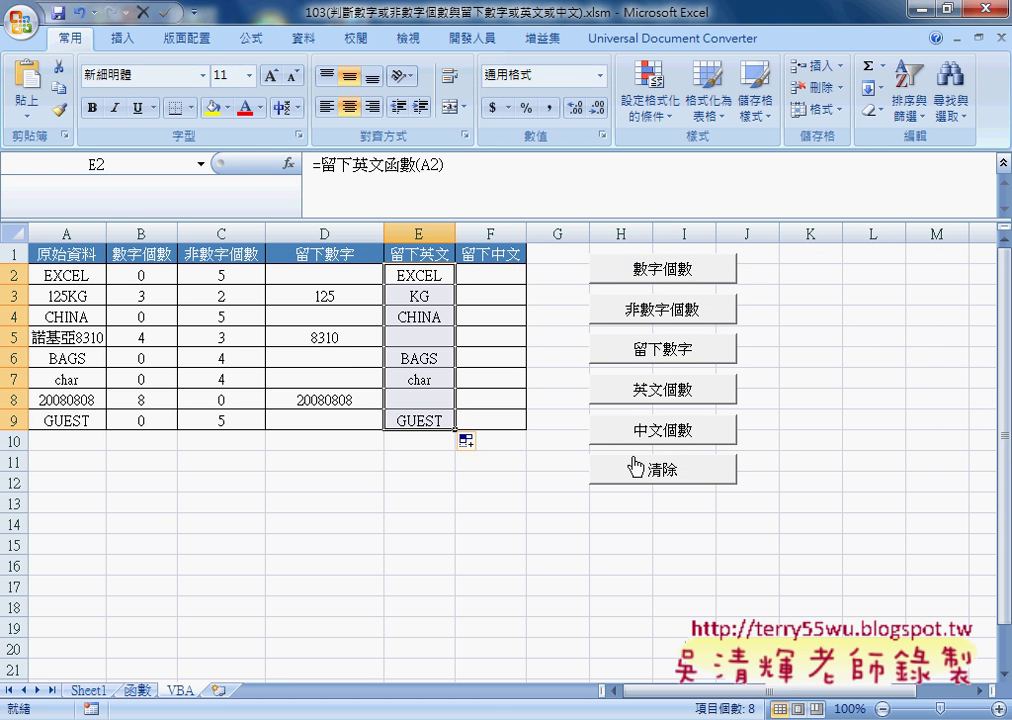
click(500, 276)
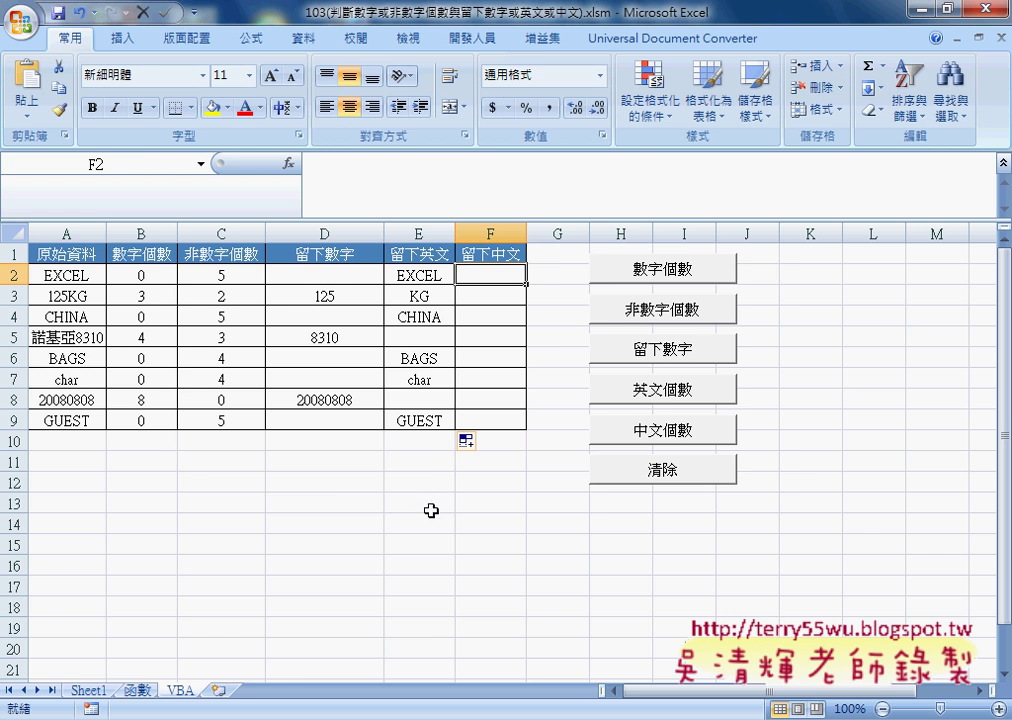
Step: Switch to Google Docs and scroll through the ASCII 編碼表 code table
key(alt+Tab)
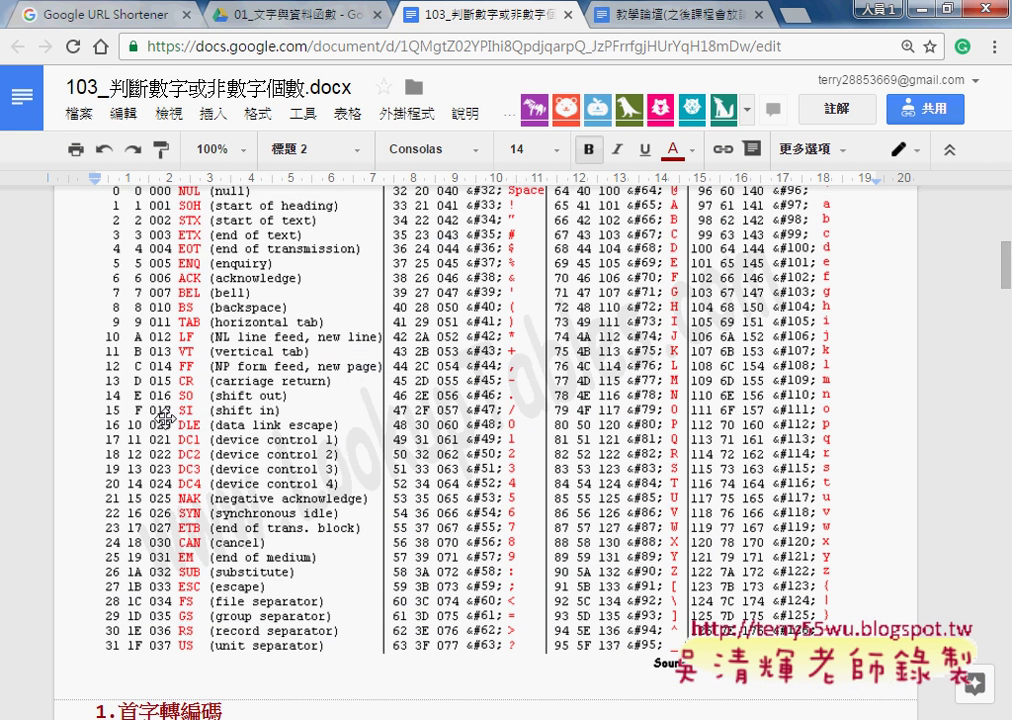
scroll(130, 330, up, 2)
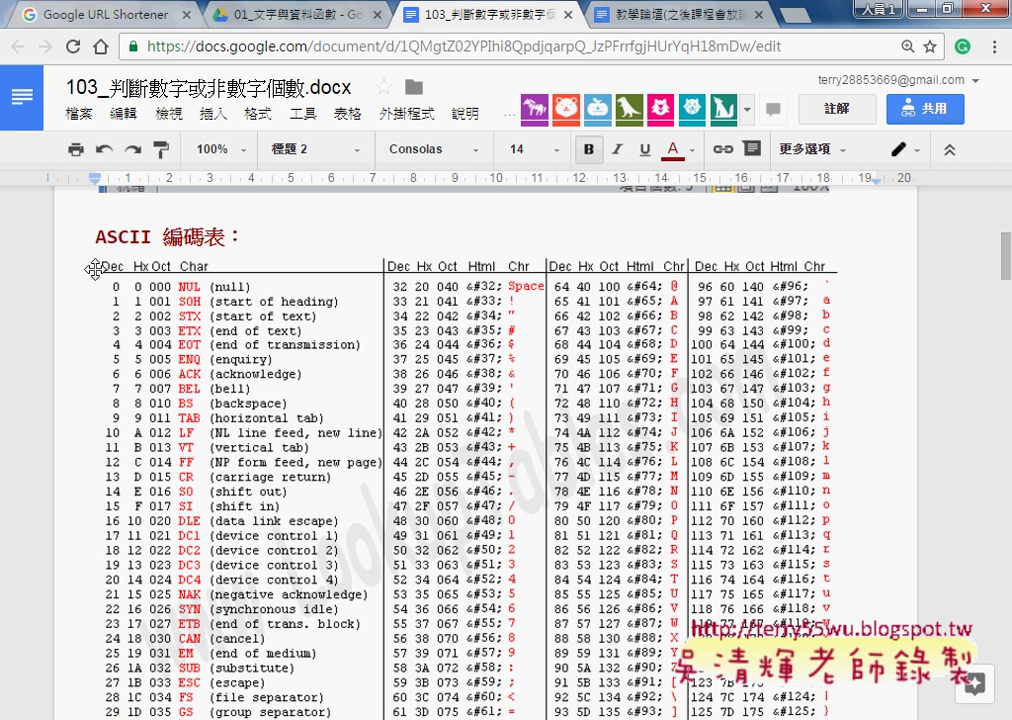
scroll(240, 343, down, 2)
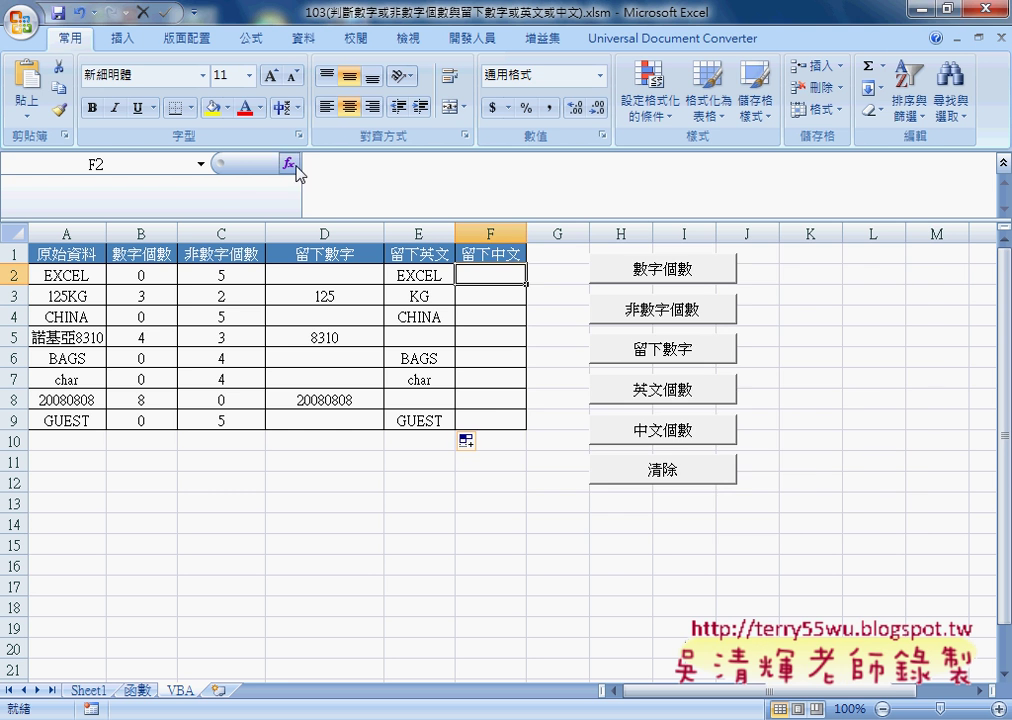
Step: Enter =留下中文函數(A2) in F2 and fill it down to F9, extracting 諾基亞 for row 5
click(289, 162)
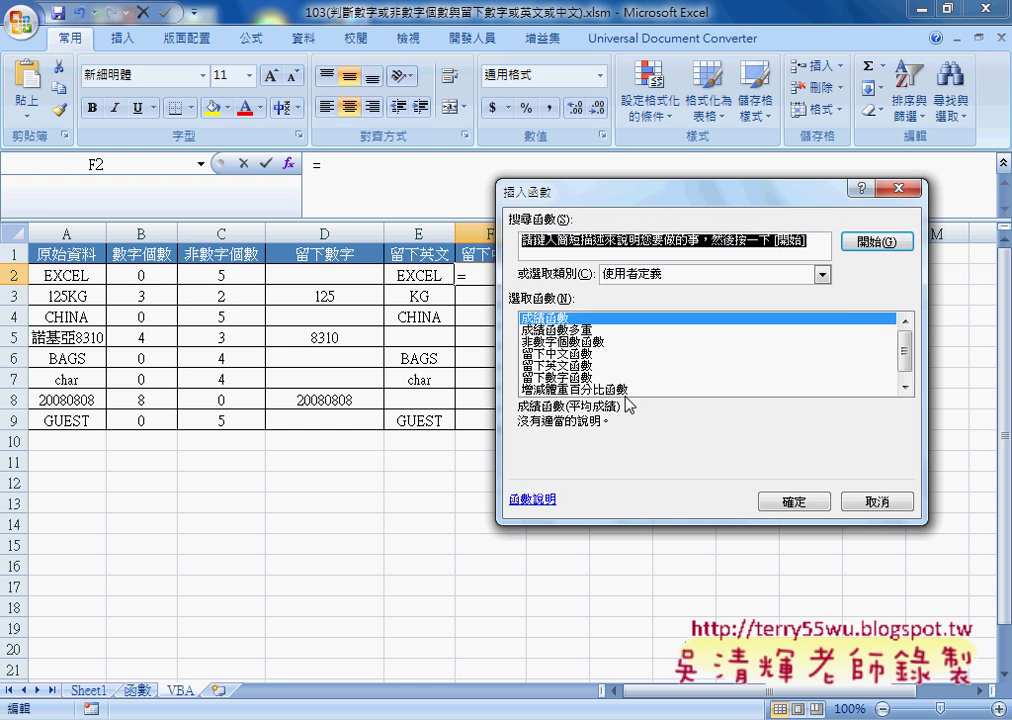
click(560, 353)
click(793, 501)
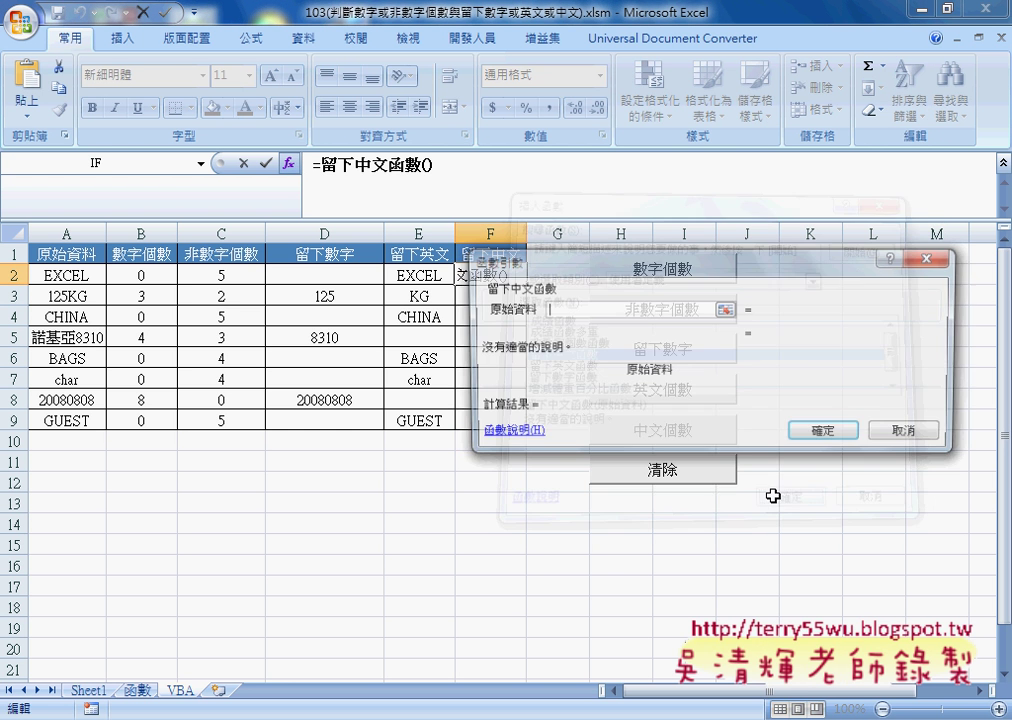
click(90, 276)
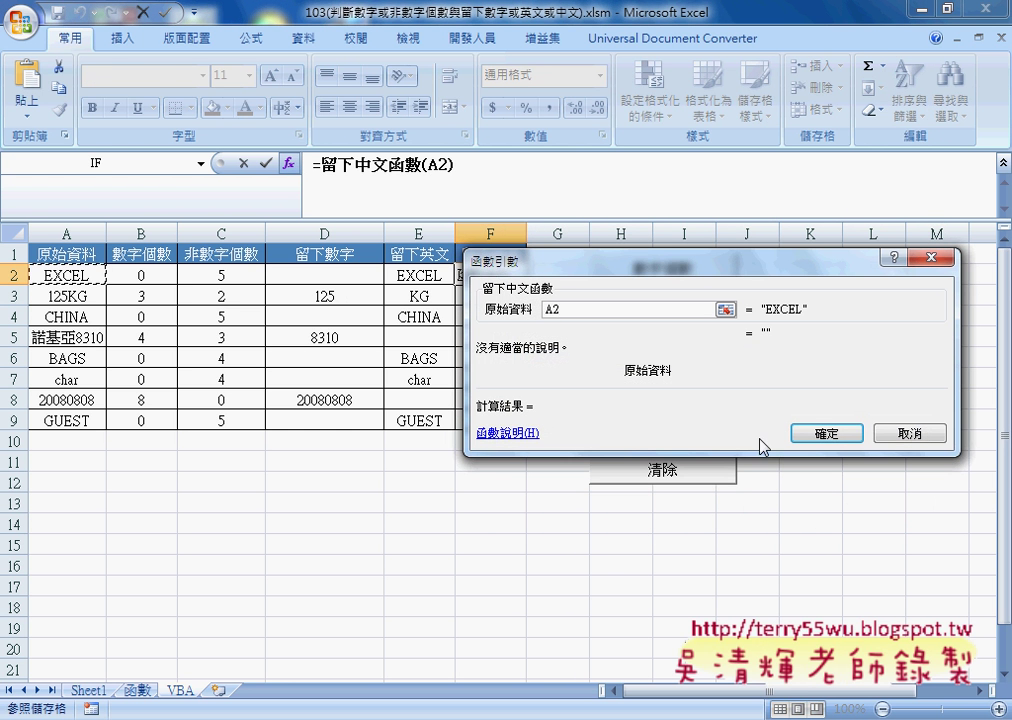
click(826, 435)
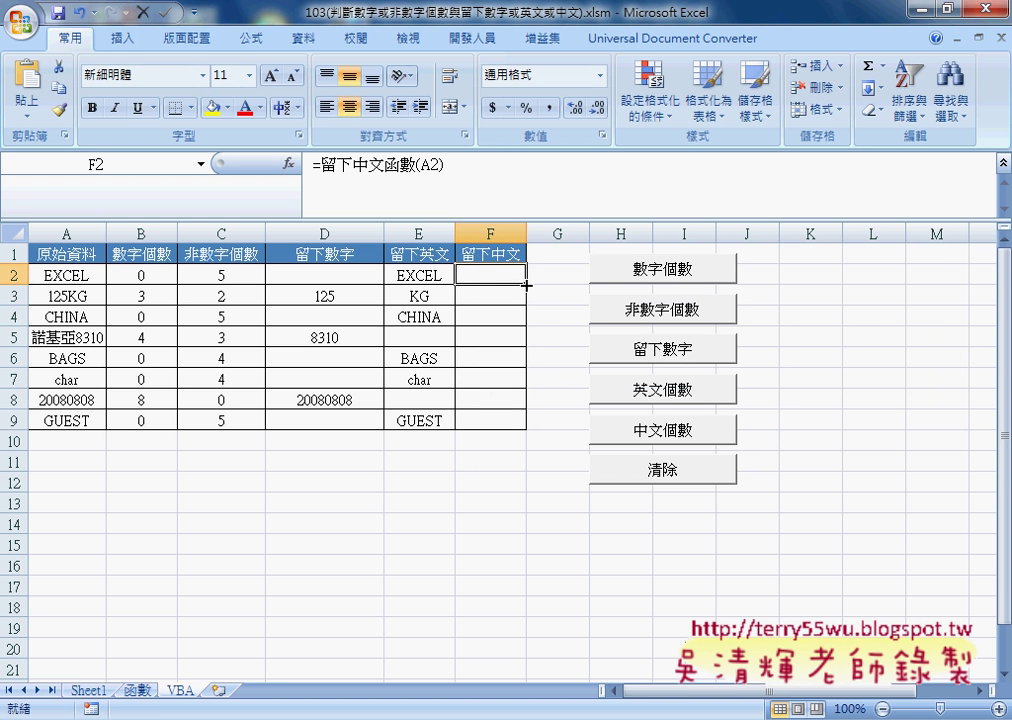
drag(525, 285, 520, 432)
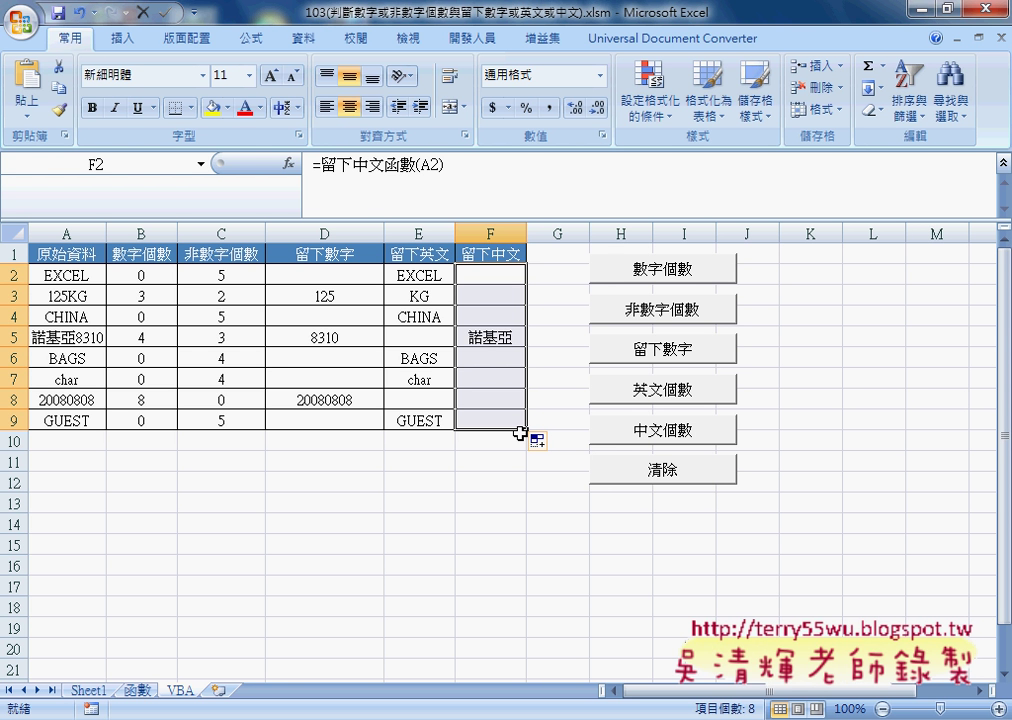
click(298, 276)
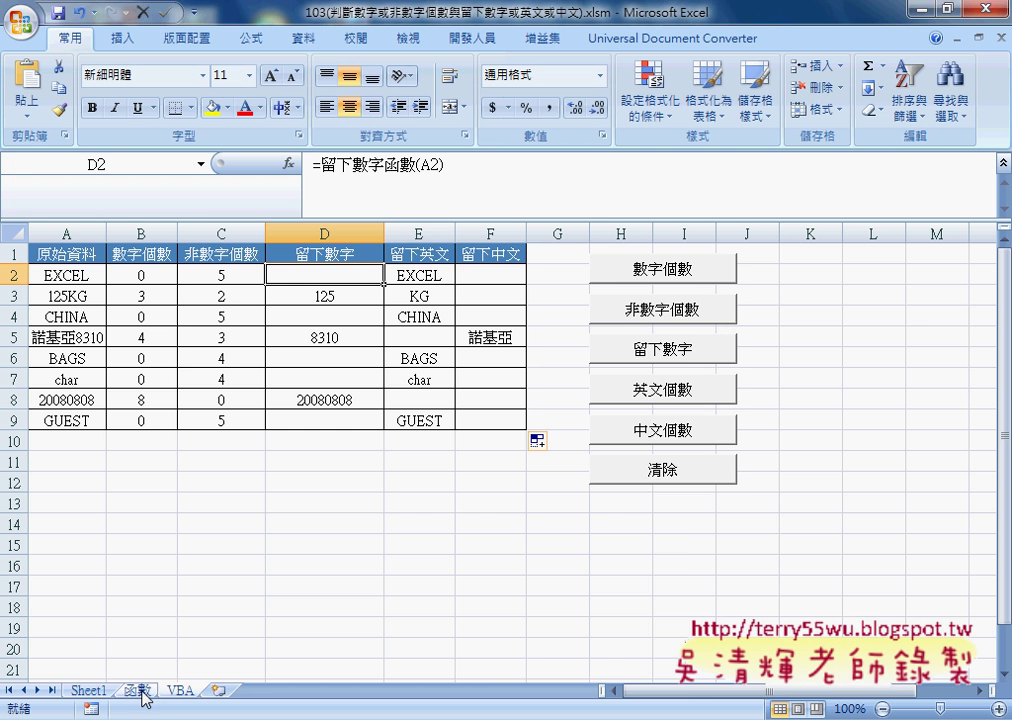
Step: Bring up 103(判斷數字或非數字個數).xlsx and inspect the array formula in C2
mouse_move(455, 716)
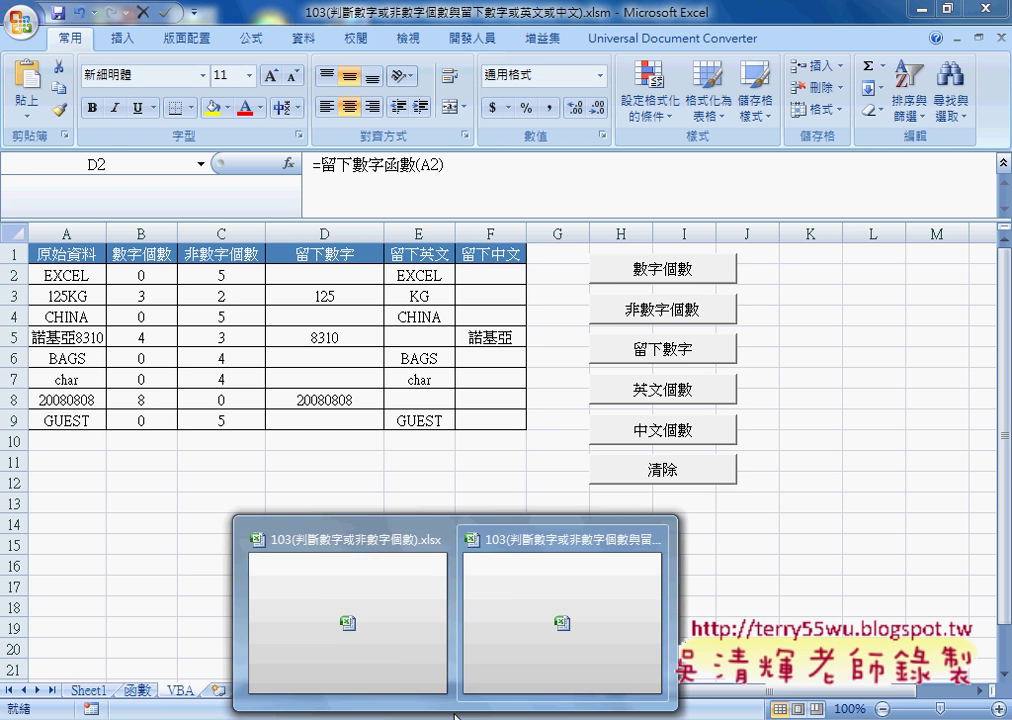
click(384, 641)
click(238, 272)
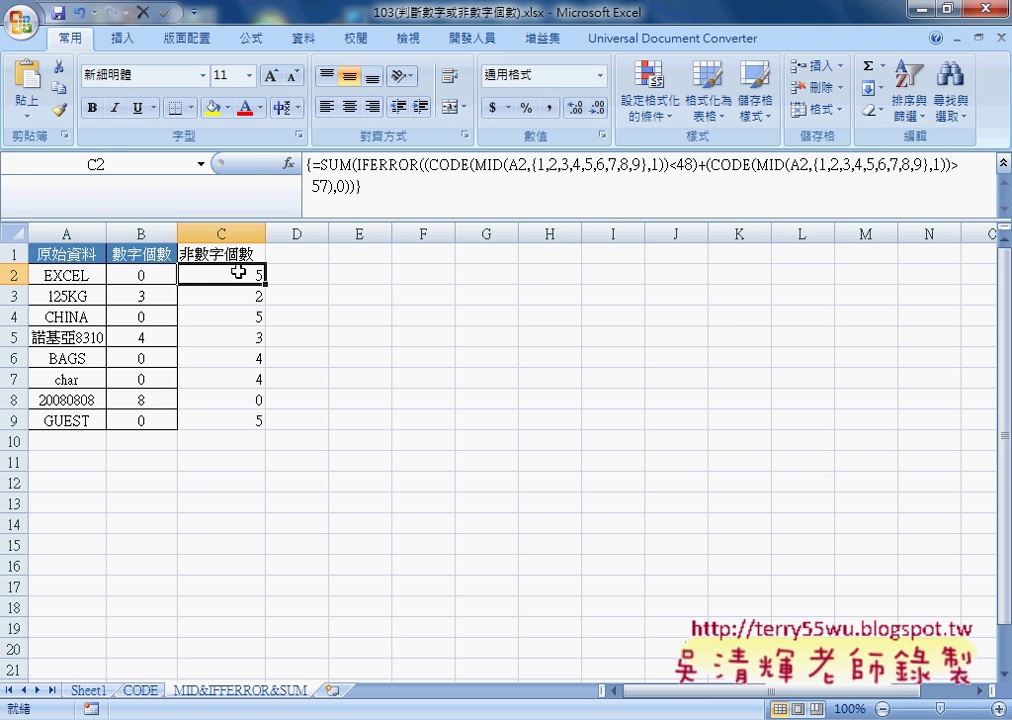